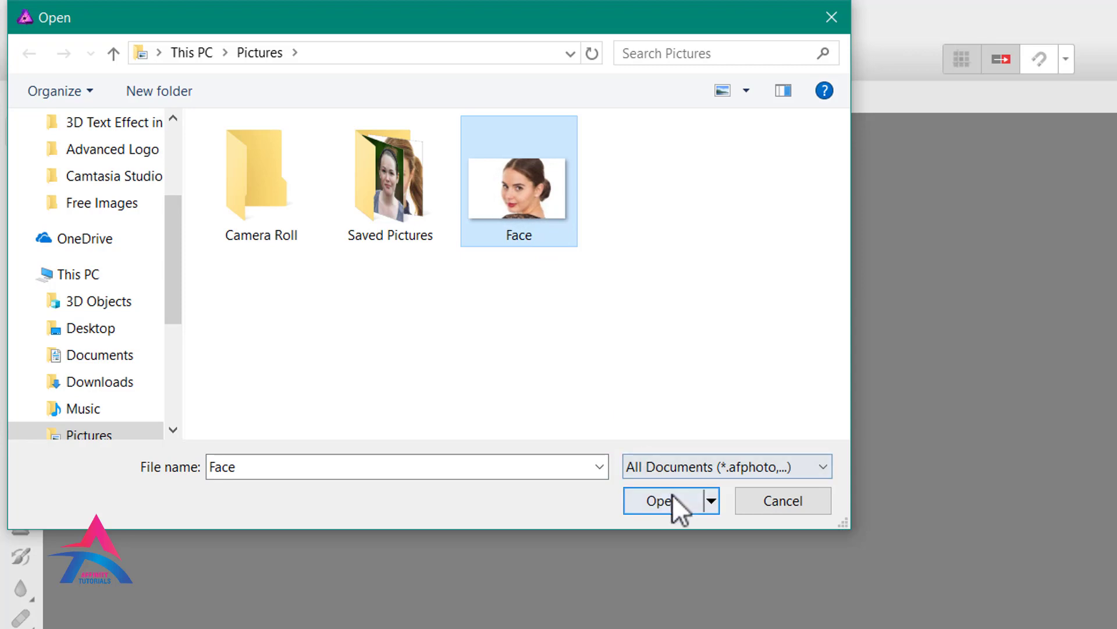
Open the Face image from the Pictures folder.
left_click(673, 501)
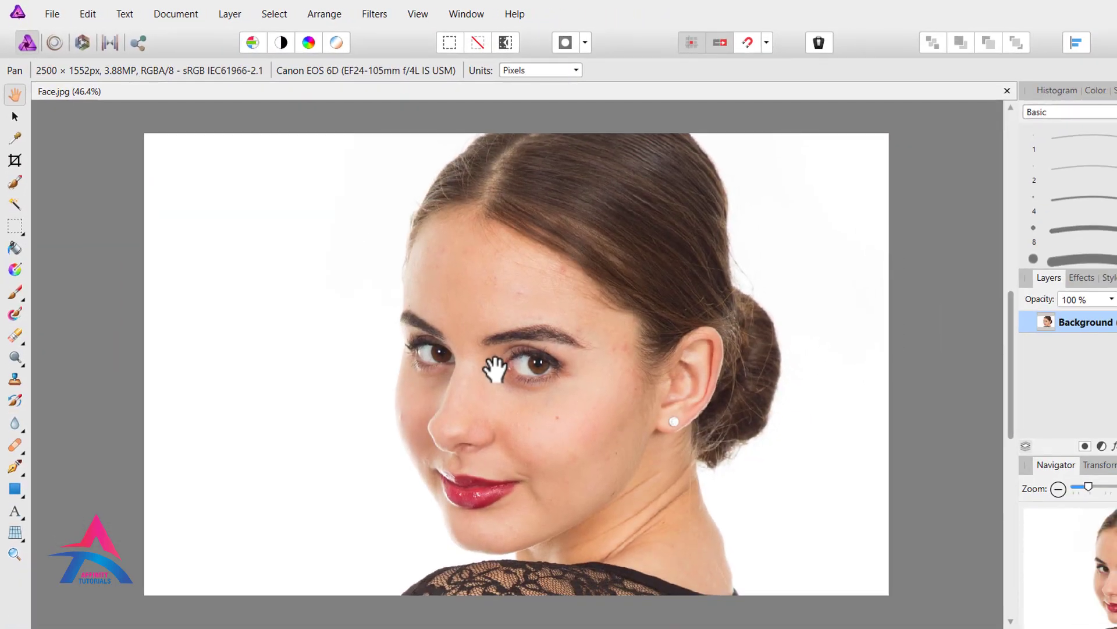
left_click(15, 553)
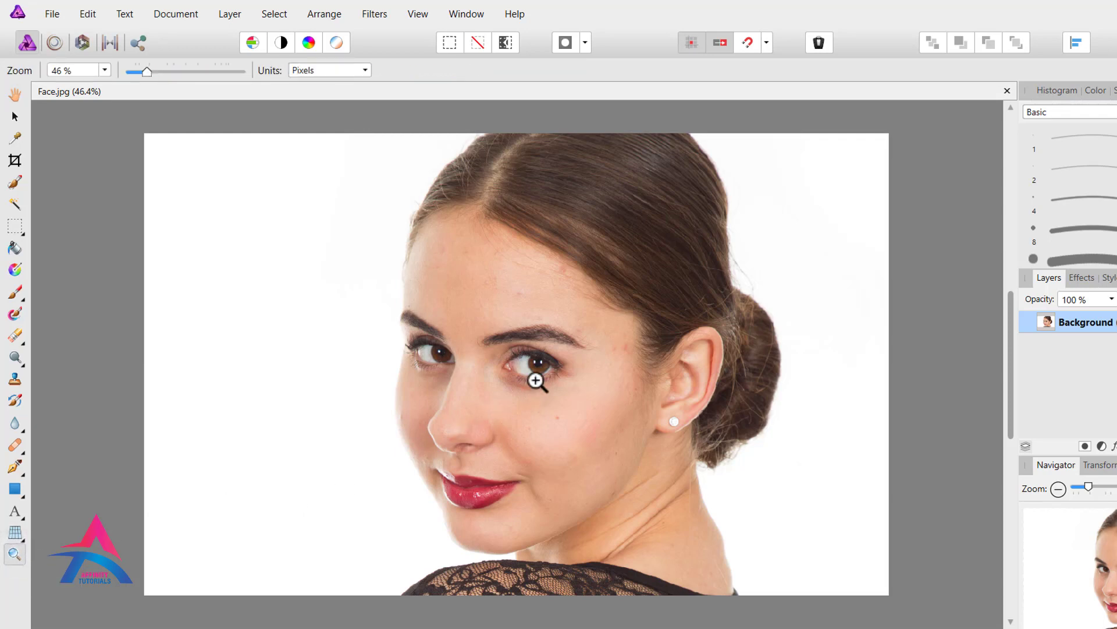
left_click_drag(534, 379, 719, 459)
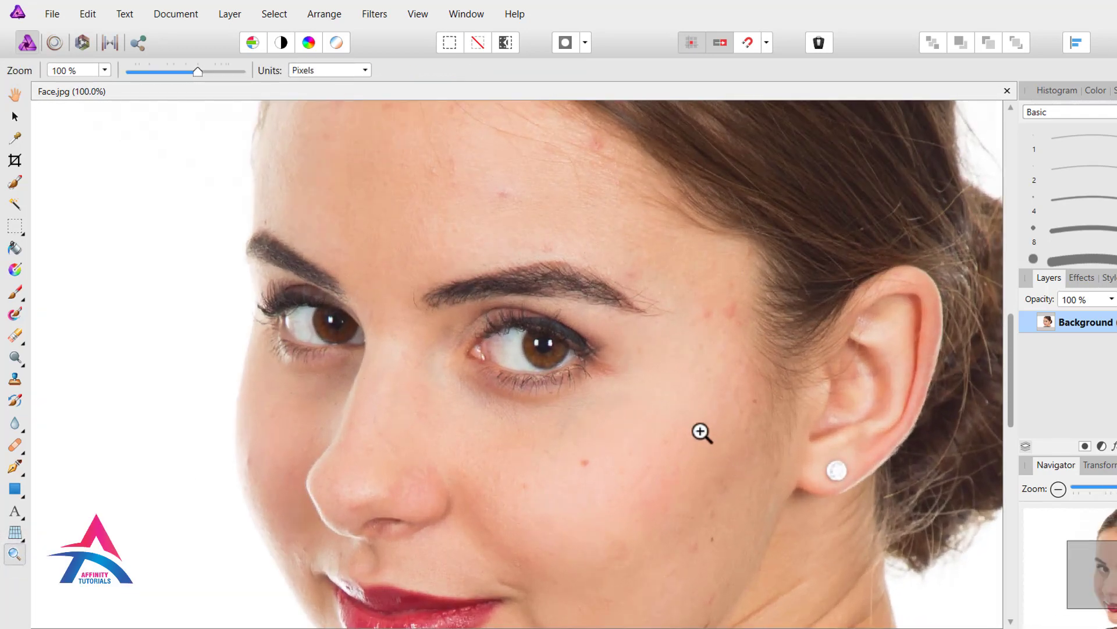
Apply a Clarity filter with a 5 px radius to the portrait.
left_click(17, 120)
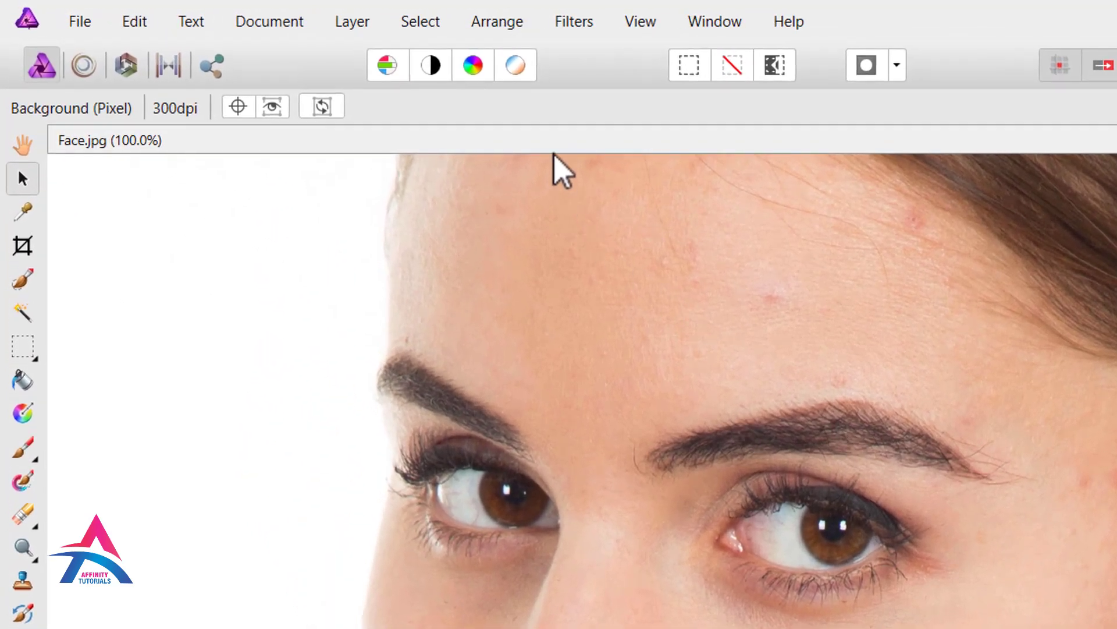
left_click(565, 26)
mouse_move(619, 67)
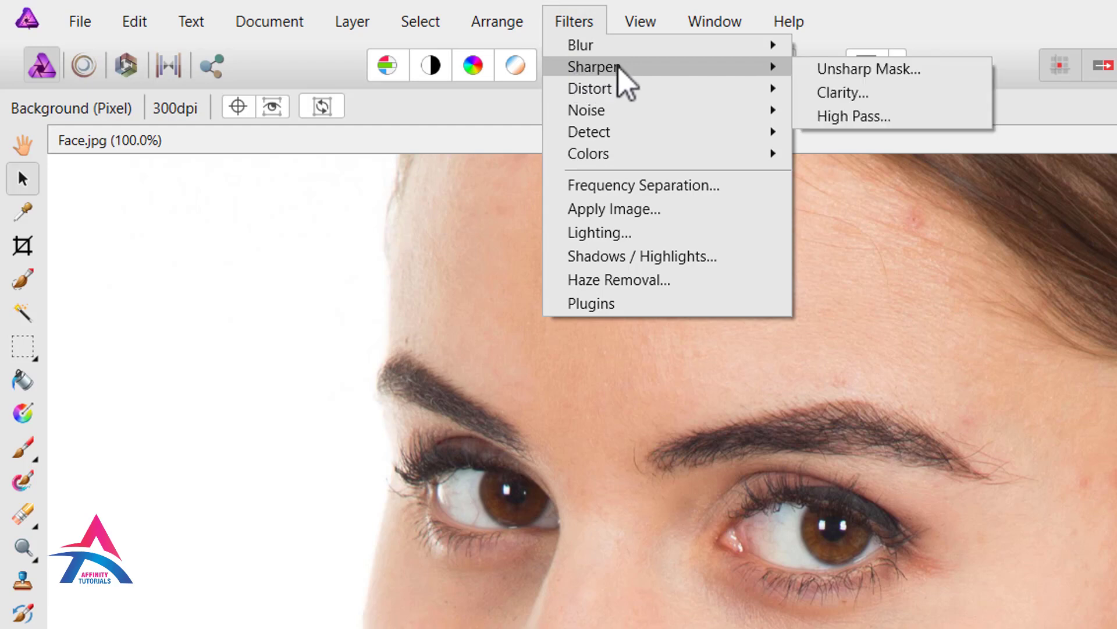
left_click(894, 93)
left_click_drag(1077, 609, 812, 452)
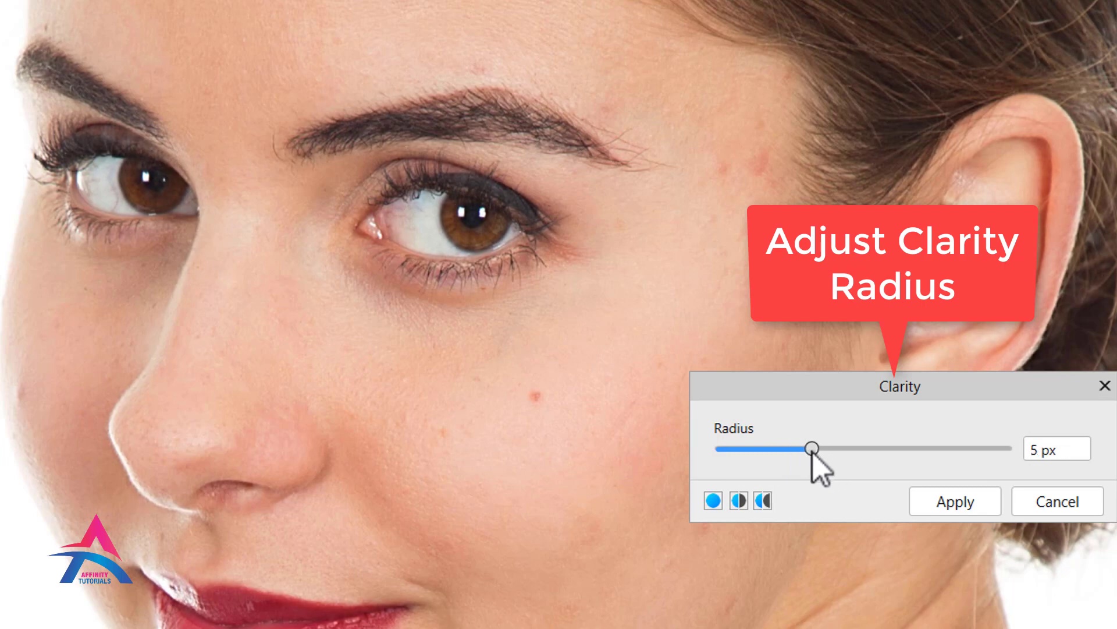
left_click(963, 504)
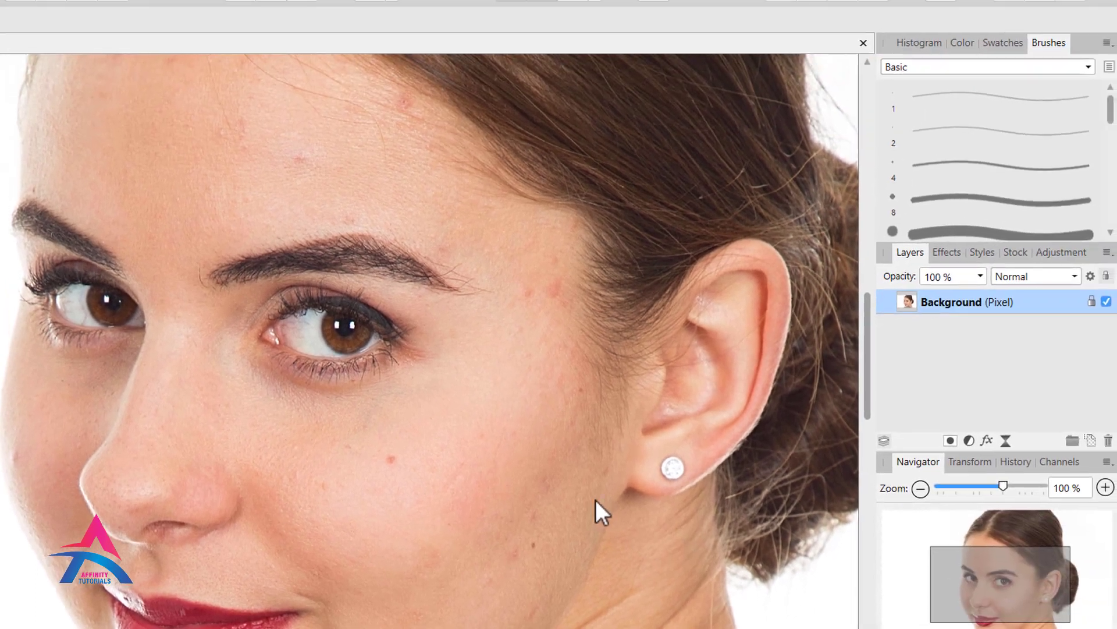
Use the Clone Brush to cover the red blemish near the hairline with clean skin sampled from the forehead.
double_click(936, 299)
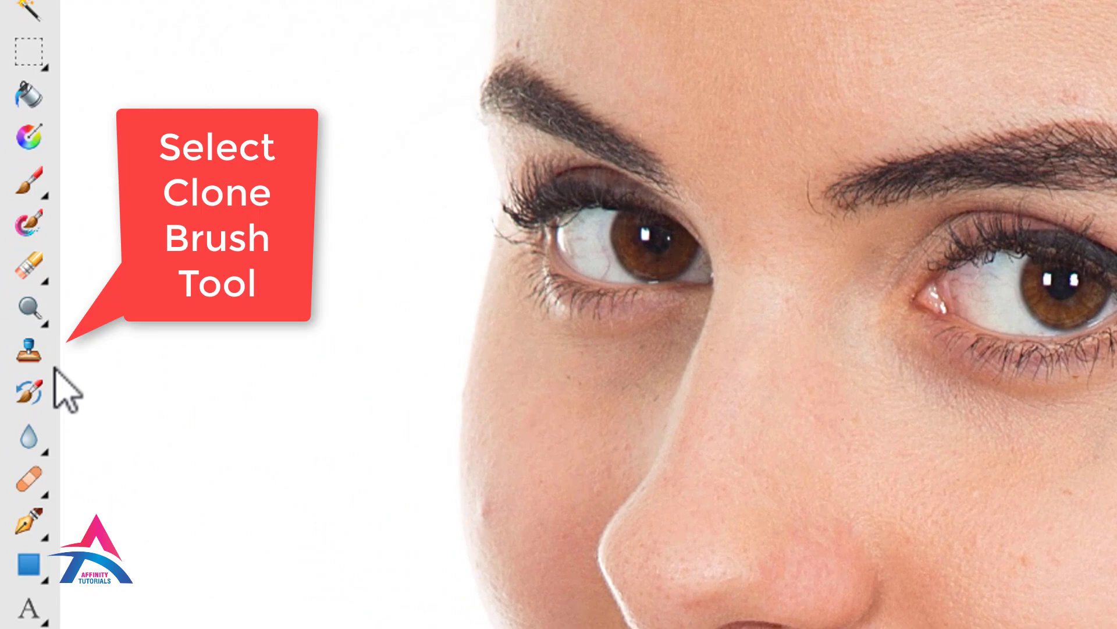
left_click(30, 351)
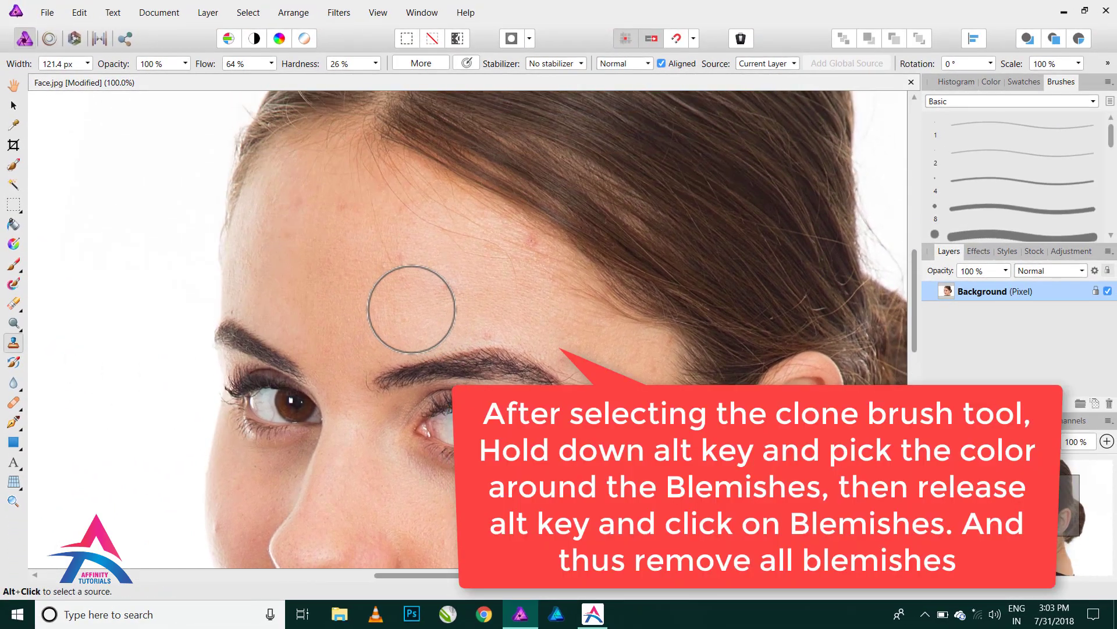
left_click(419, 303, "alt")
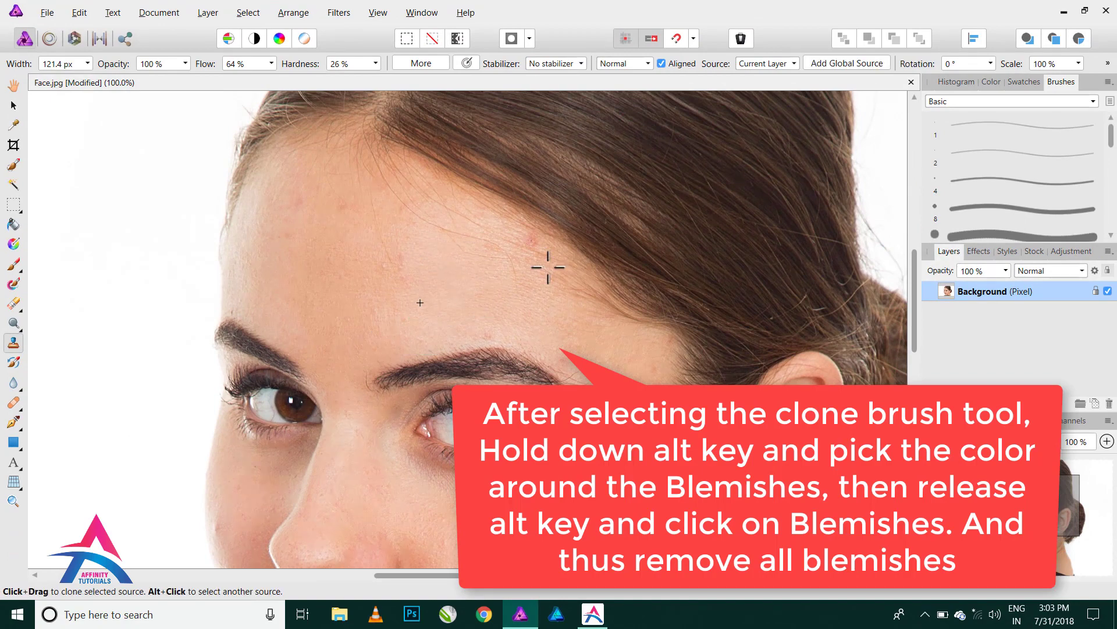
left_click(530, 244)
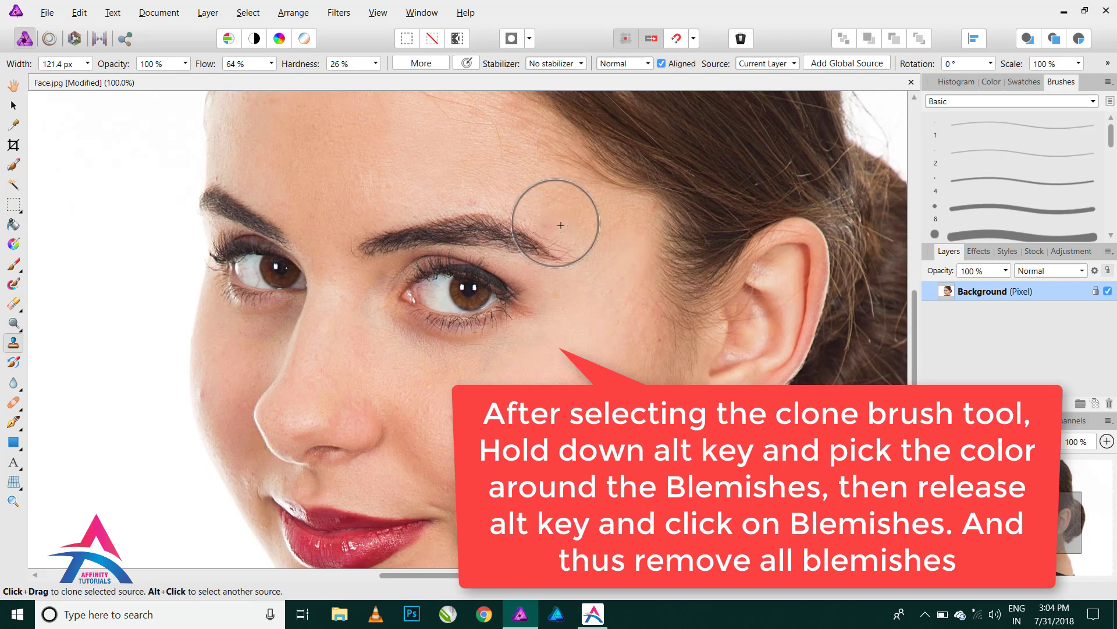
Clone clean skin over the remaining blemishes on the cheeks, jaw, forehead and neck with a 63.4 px wide brush.
scroll(475, 287, "up", 4)
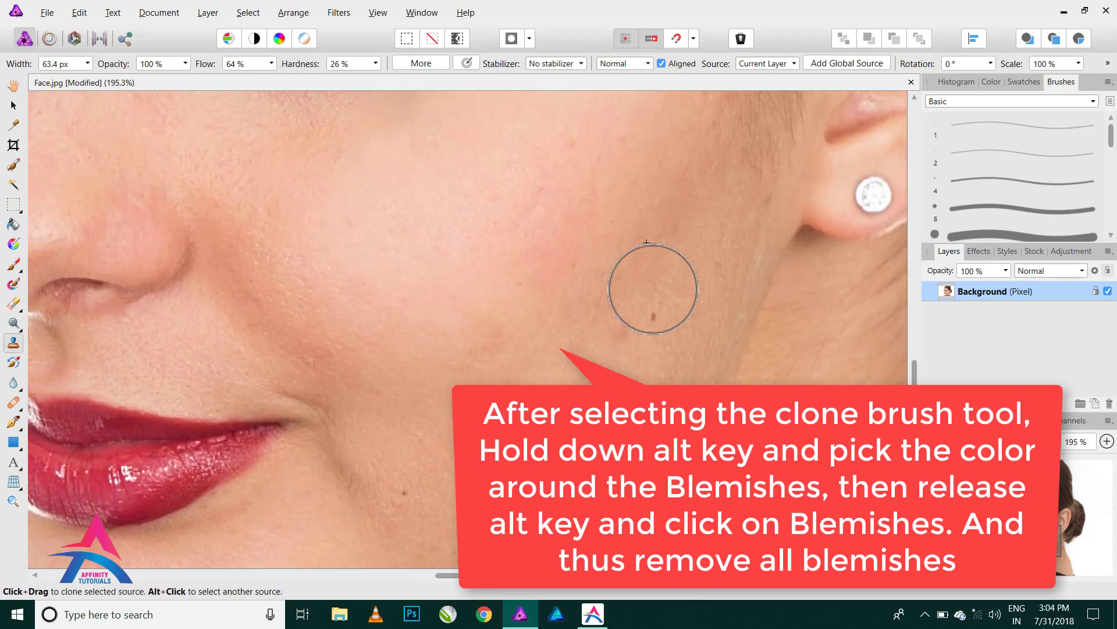
left_click_drag(661, 387, 657, 280)
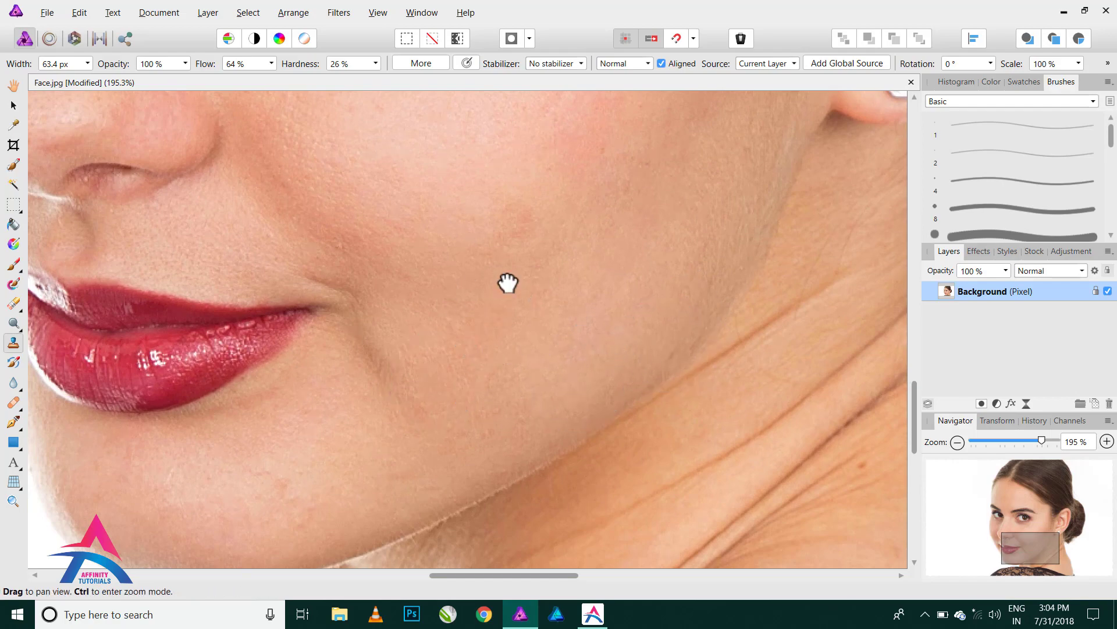
left_click_drag(506, 282, 511, 337)
mouse_move(510, 284)
left_mouse_down()
mouse_move(507, 370)
mouse_move(275, 275)
left_mouse_up()
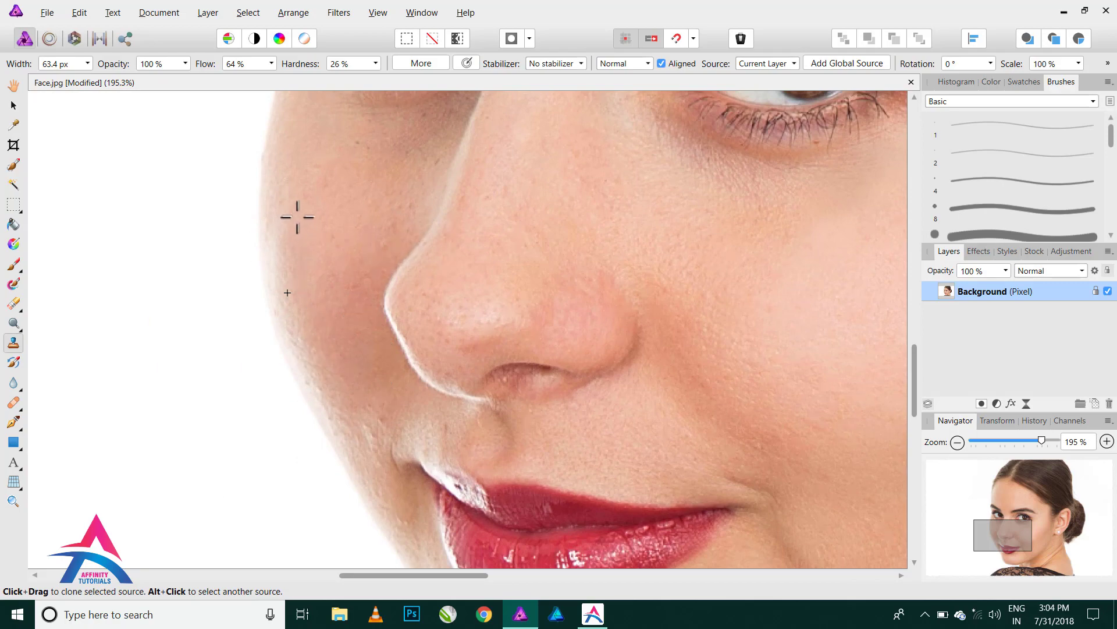
mouse_move(593, 533)
left_mouse_down()
mouse_move(400, 348)
mouse_move(464, 339)
mouse_move(252, 317)
left_mouse_up()
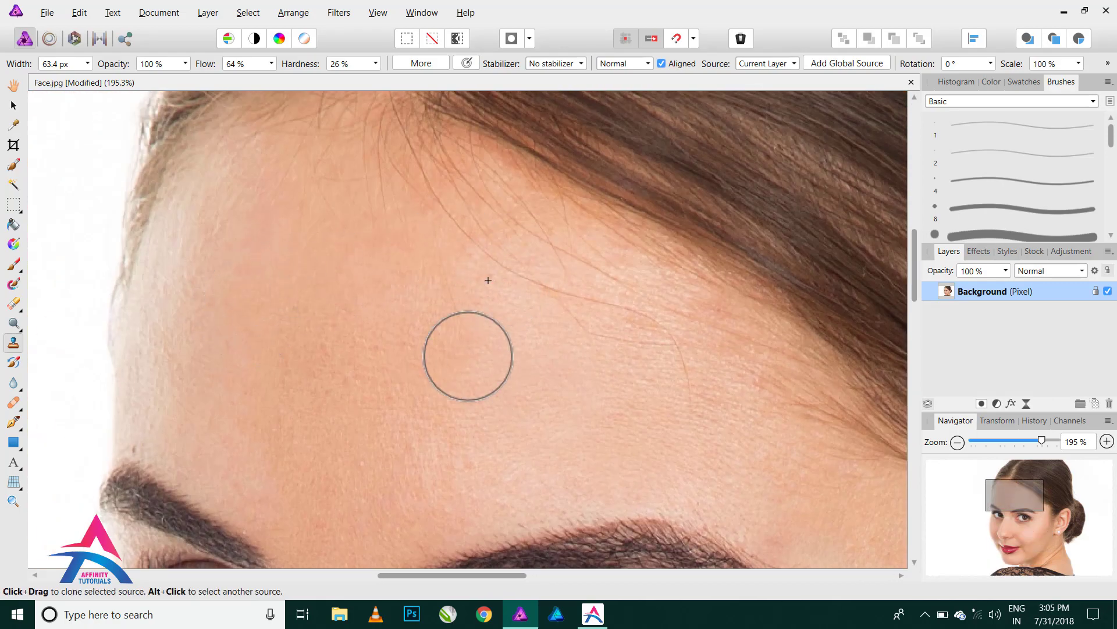
scroll(466, 356, "down", 3)
scroll(564, 459, "up", 5)
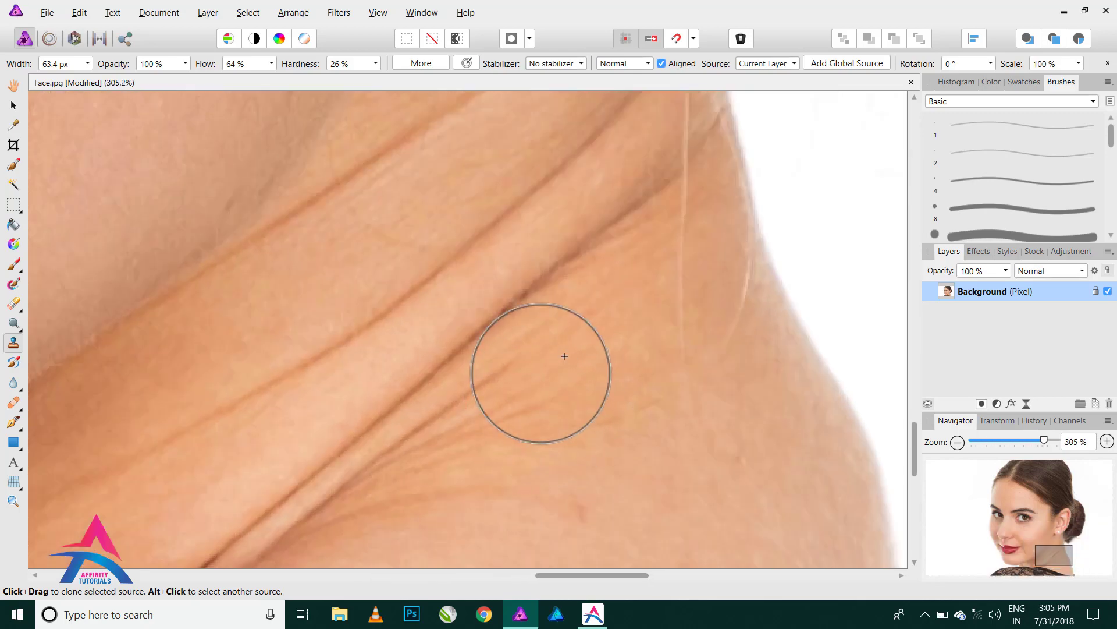
scroll(573, 326, "down", 8)
scroll(625, 467, "down", 2)
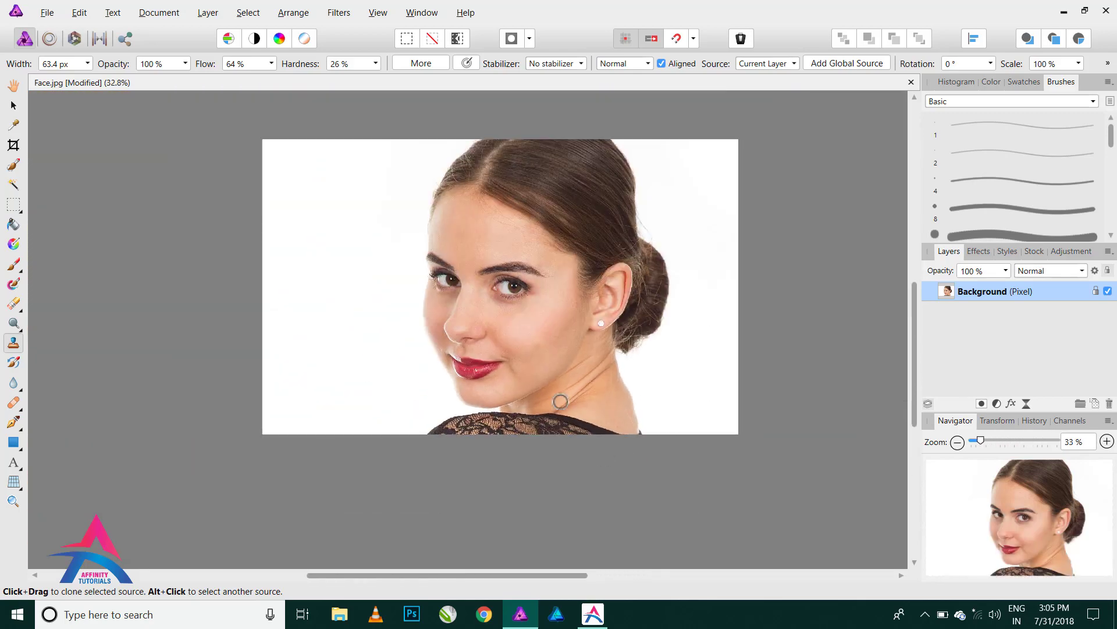
scroll(512, 291, "up", 2)
Switch to the Move tool and duplicate the retouched Background layer.
left_click(12, 104)
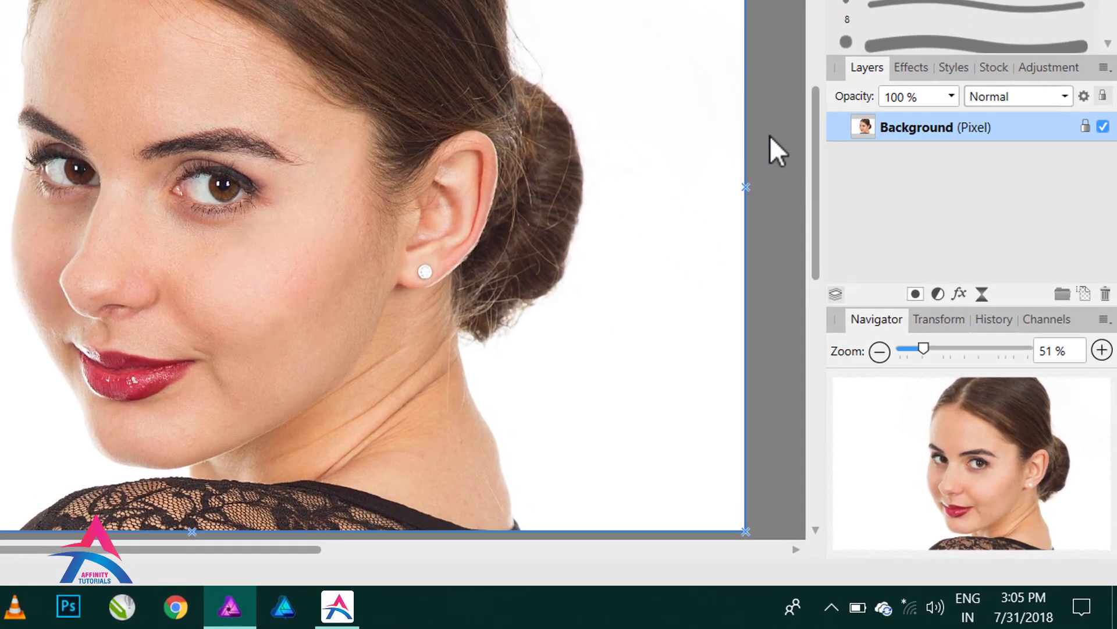
left_click(770, 135)
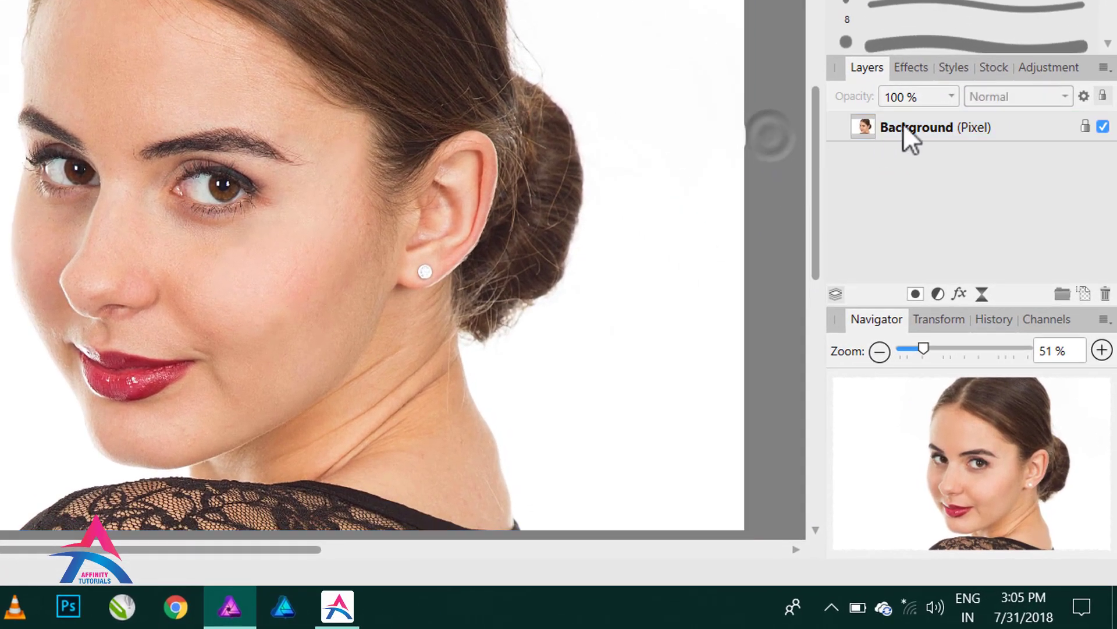
left_click(907, 123)
left_click(937, 122)
right_click(937, 122)
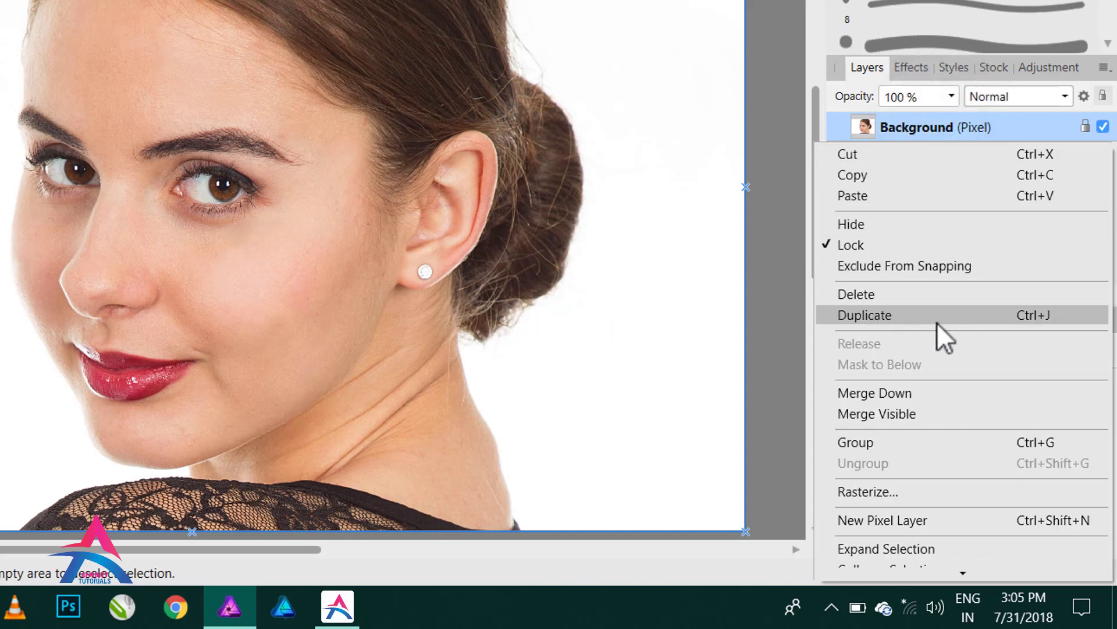
left_click(920, 316)
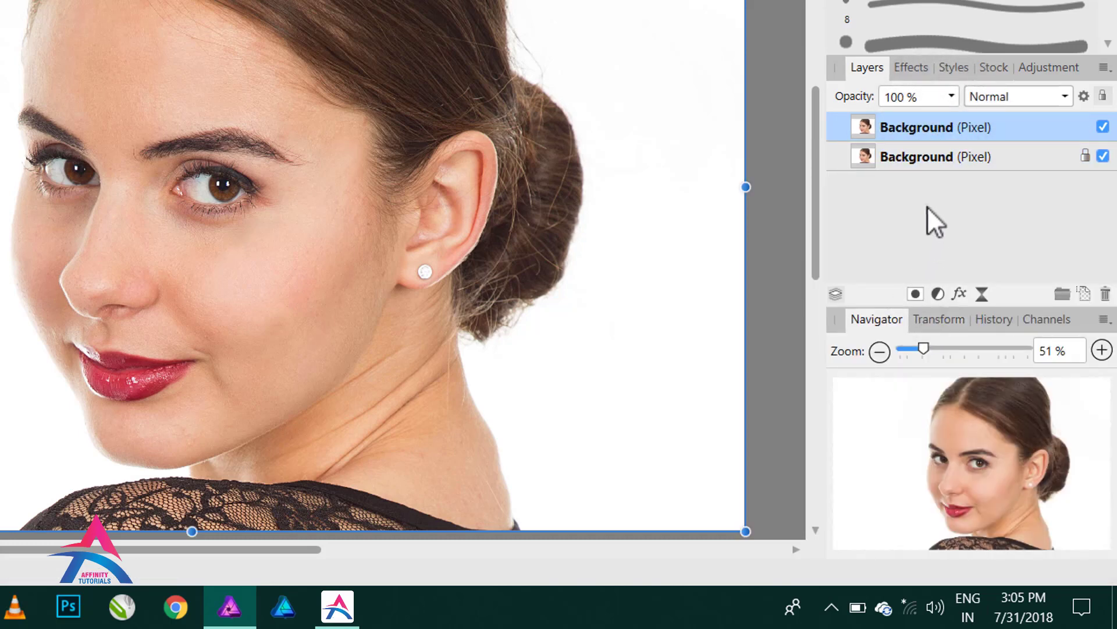
left_click(927, 206)
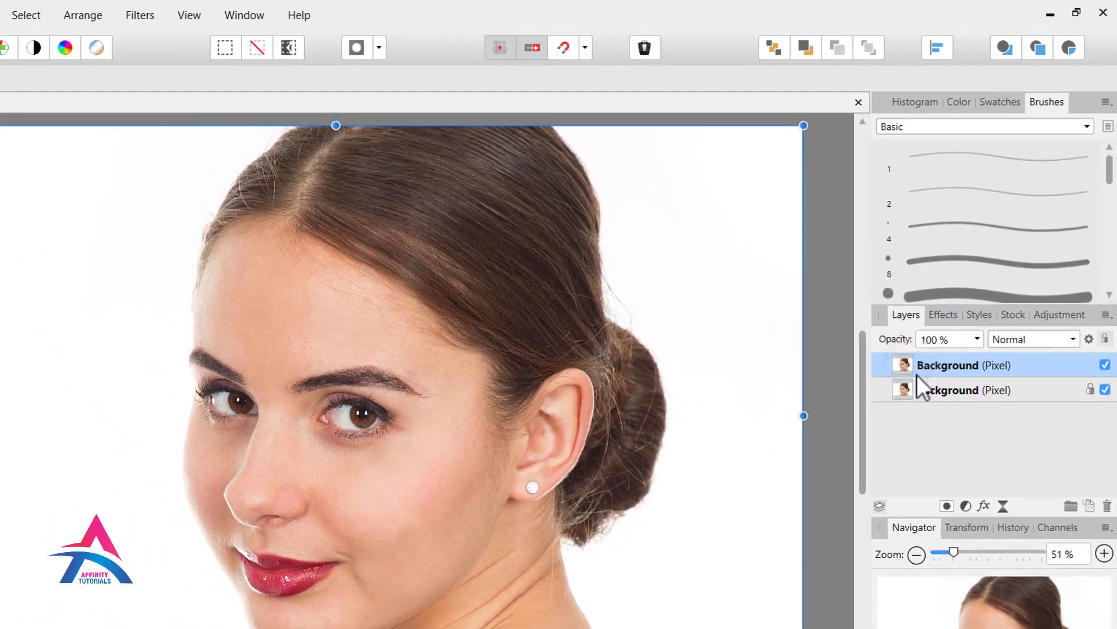
Apply Frequency Separation to the duplicated Background layer, adjusting the radius and leaving Feature Protection Tolerance off.
scroll(401, 453, "up", 3)
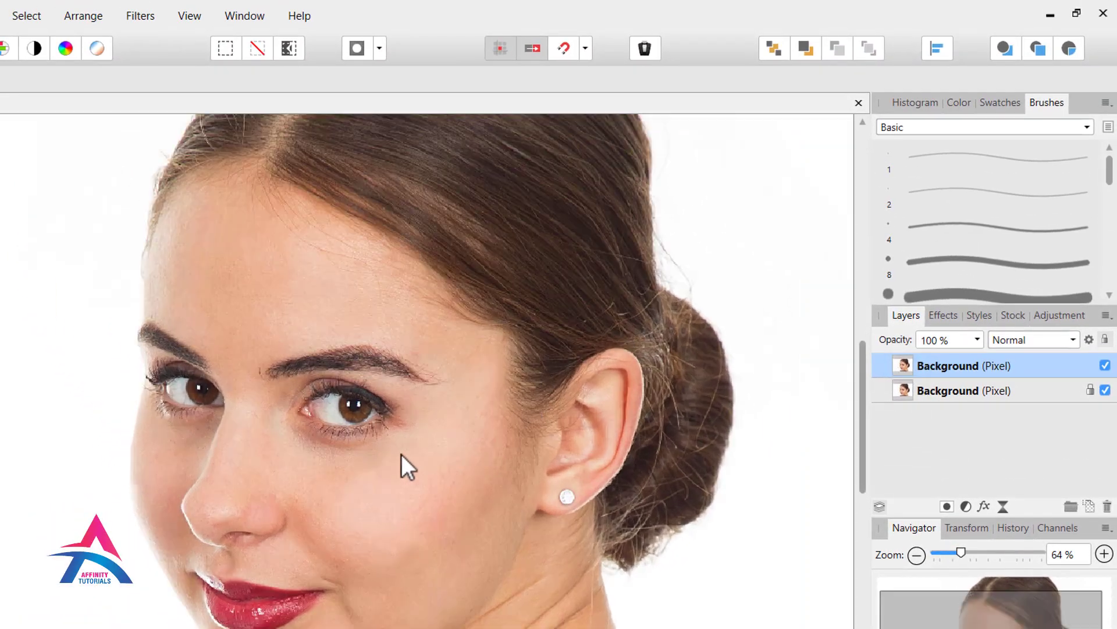
left_click(143, 17)
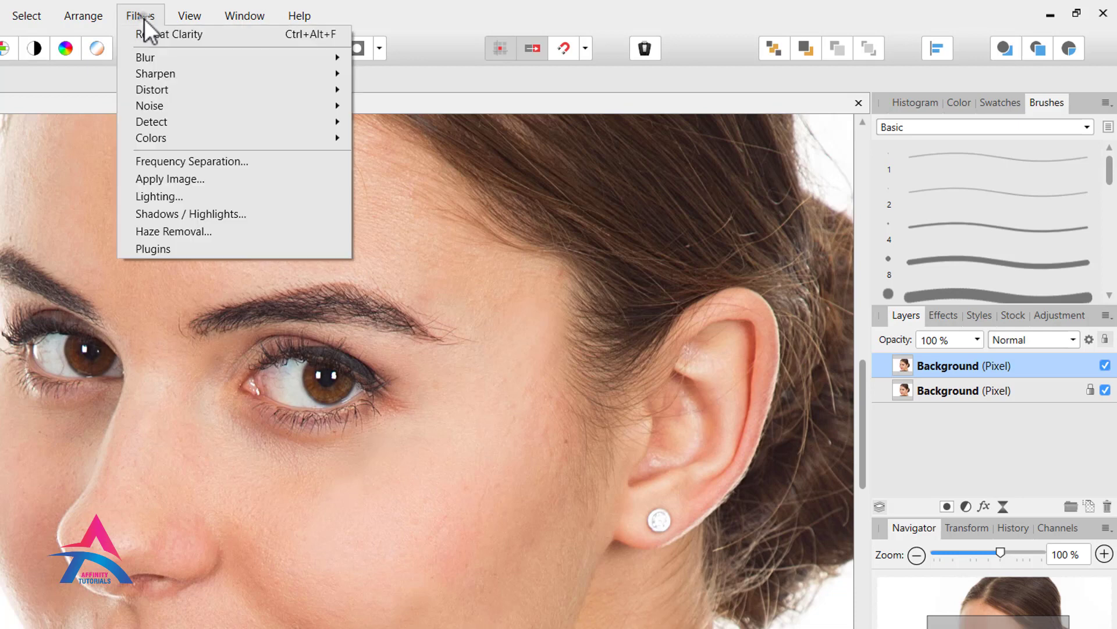
left_click(262, 161)
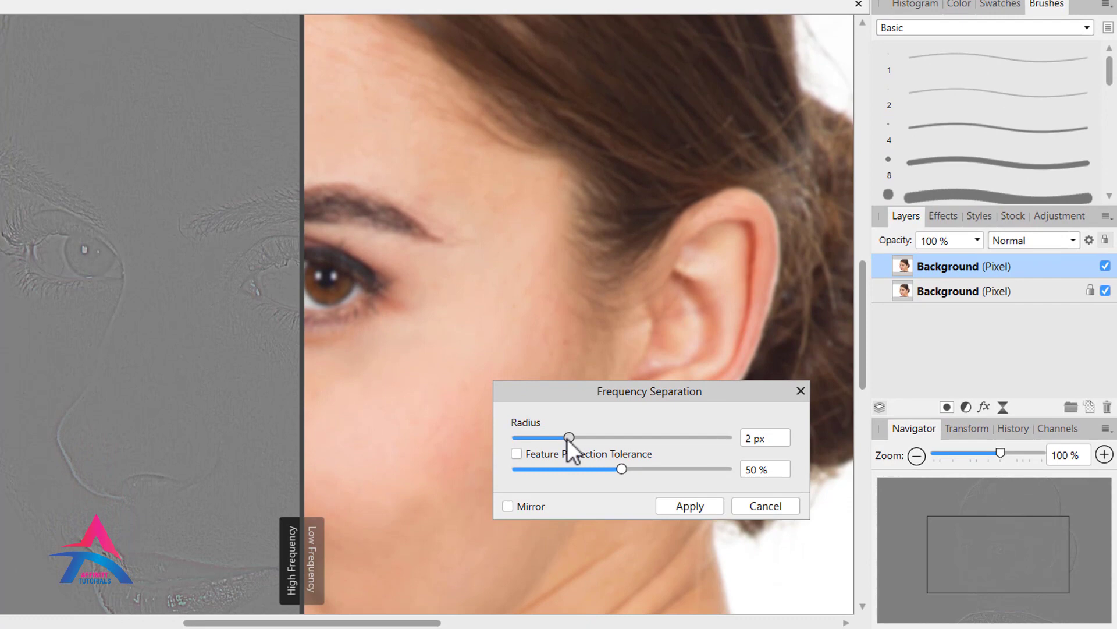
left_click_drag(570, 505, 557, 506)
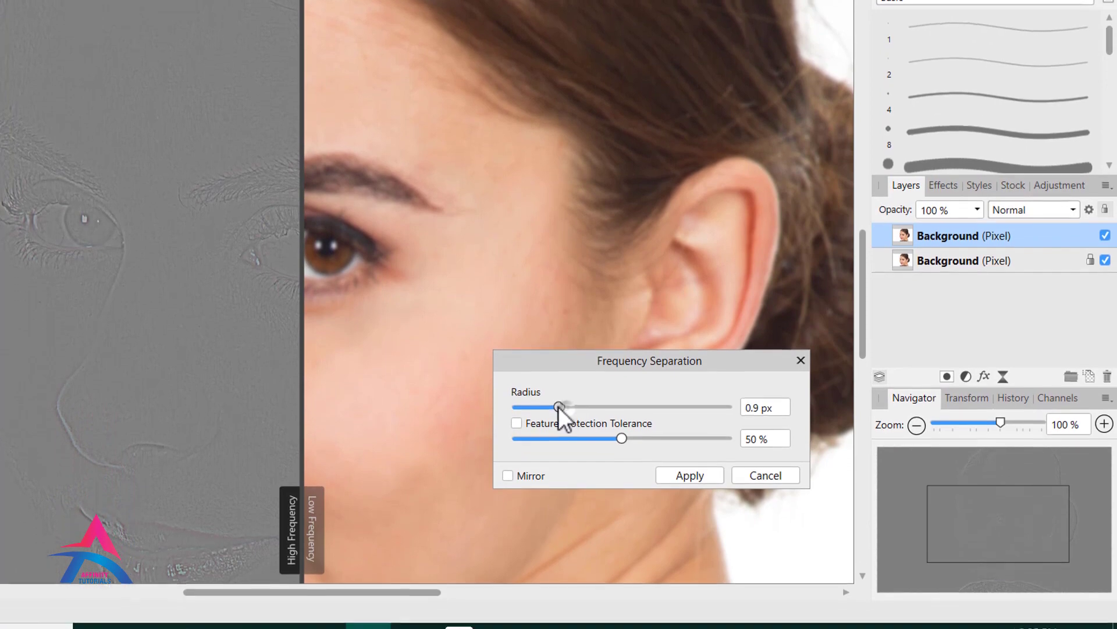
left_click_drag(557, 386, 617, 411)
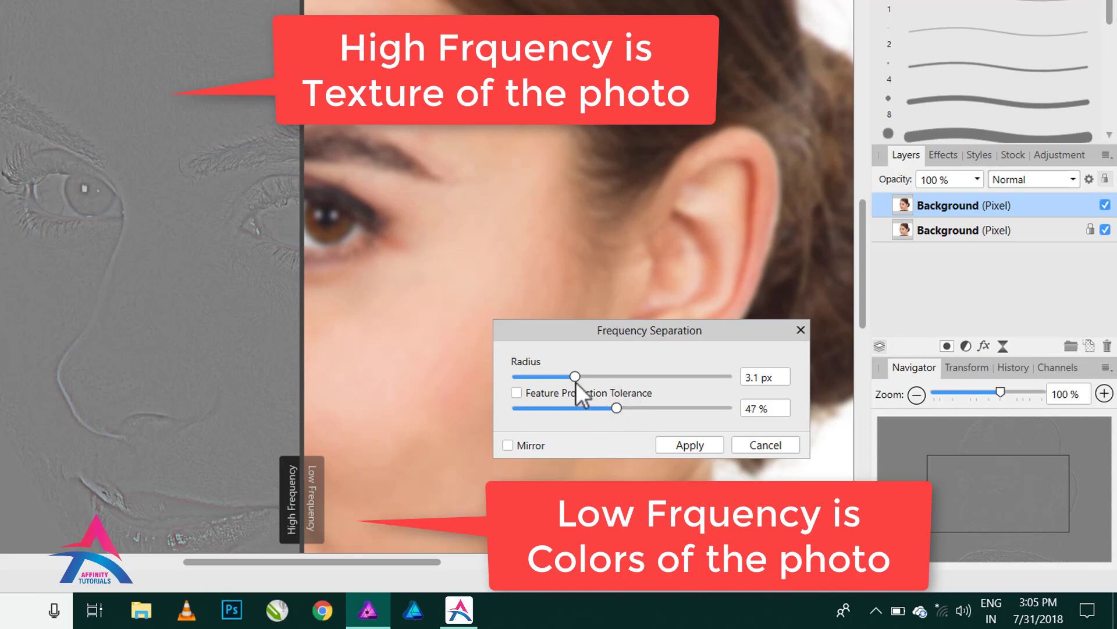
left_click_drag(570, 381, 655, 410)
left_click(517, 393)
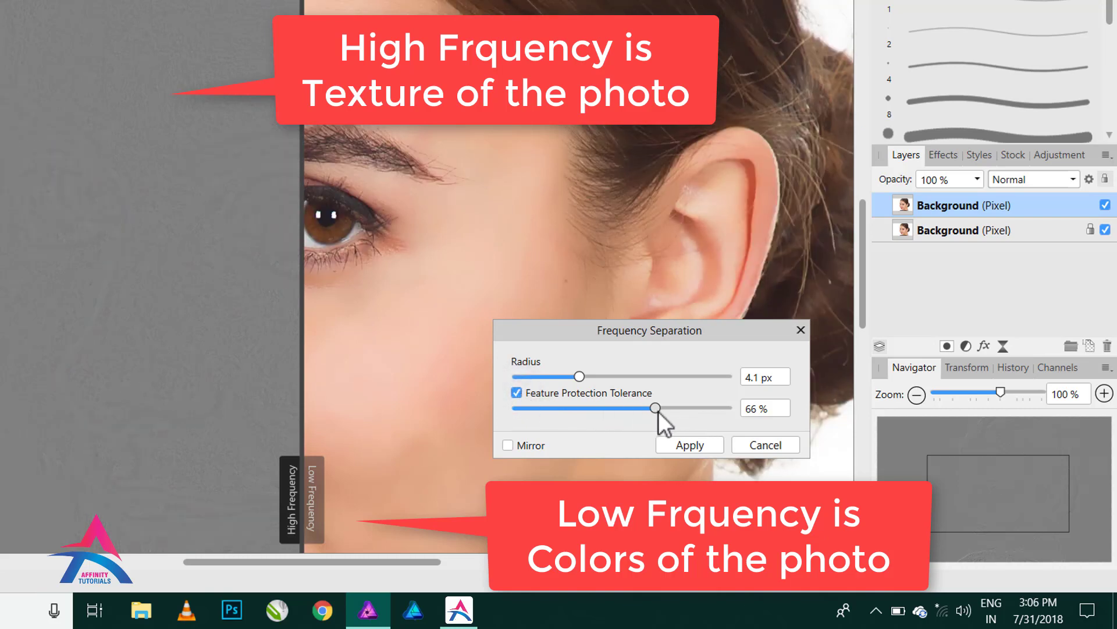
left_click(516, 393)
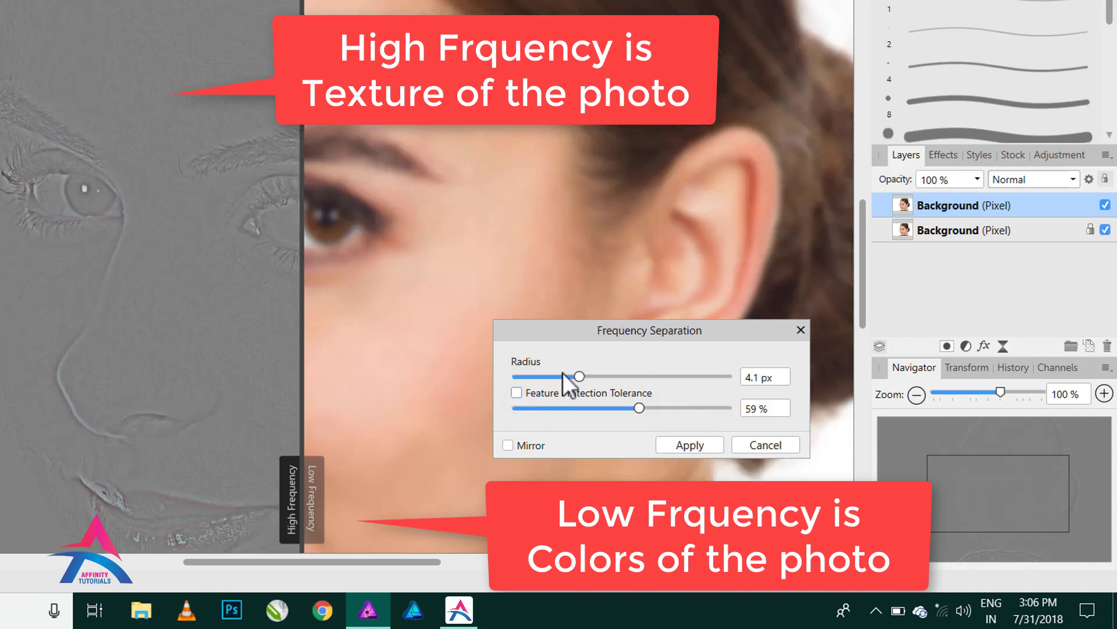
left_click_drag(577, 376, 574, 375)
left_click(703, 444)
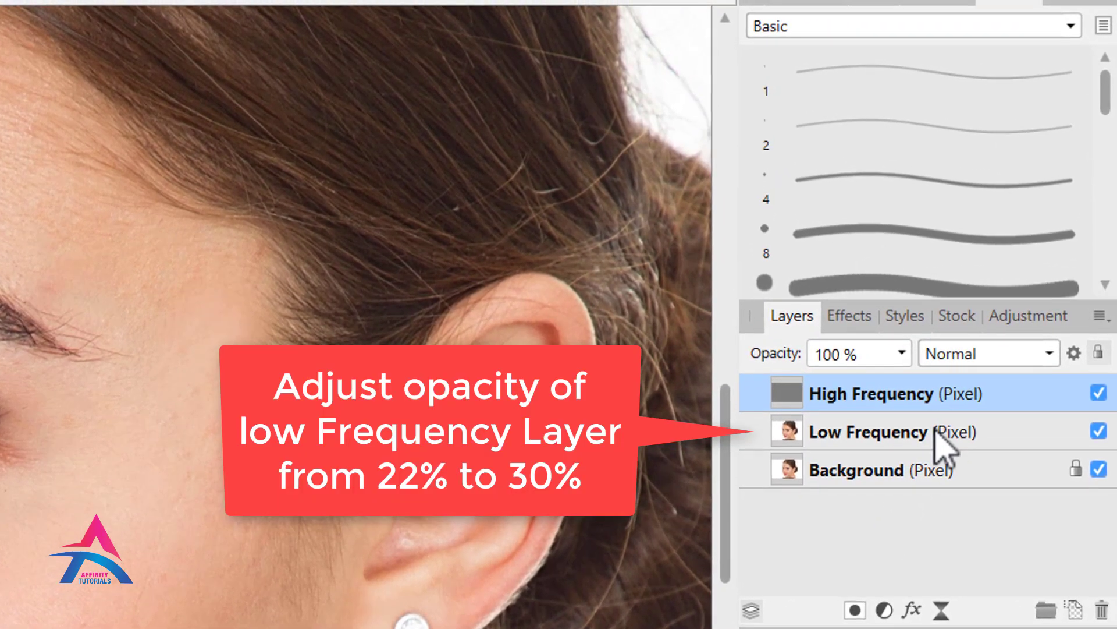
Set the Low Frequency layer's opacity to 25%.
left_click(935, 431)
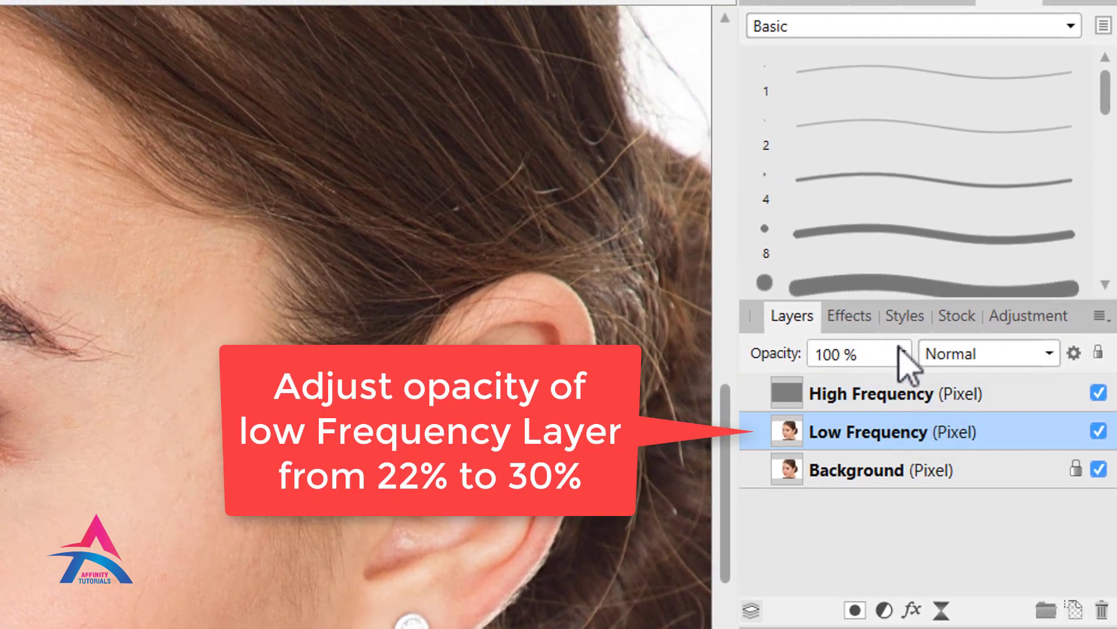
left_click_drag(901, 354, 756, 381)
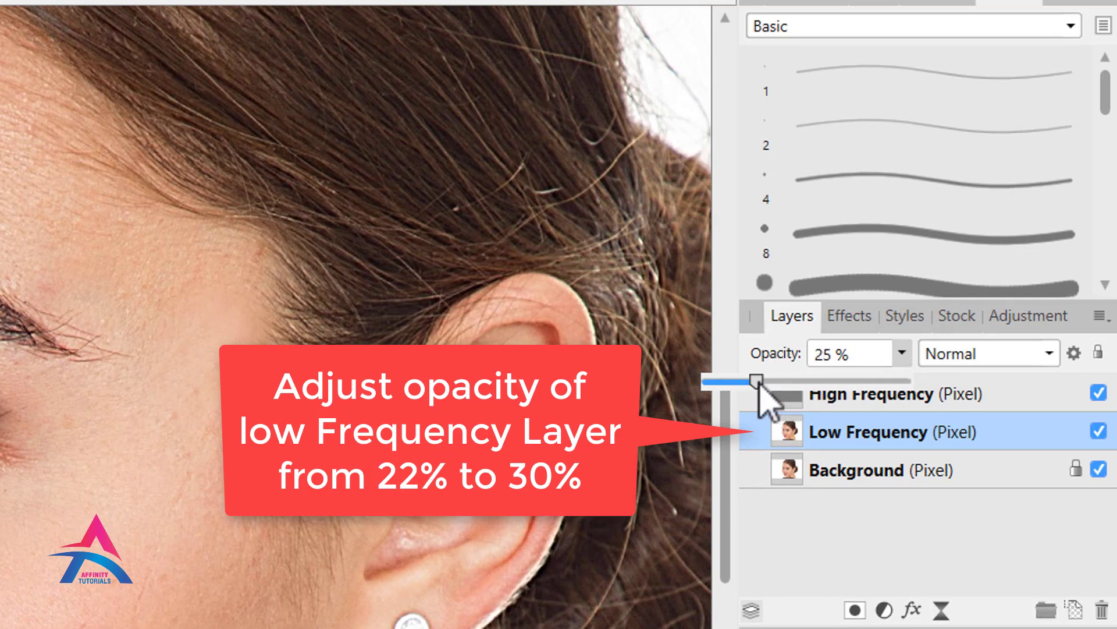
Select the High Frequency layer and examine the skin texture around the nose and cheeks, close up and across the whole face.
left_click(884, 401)
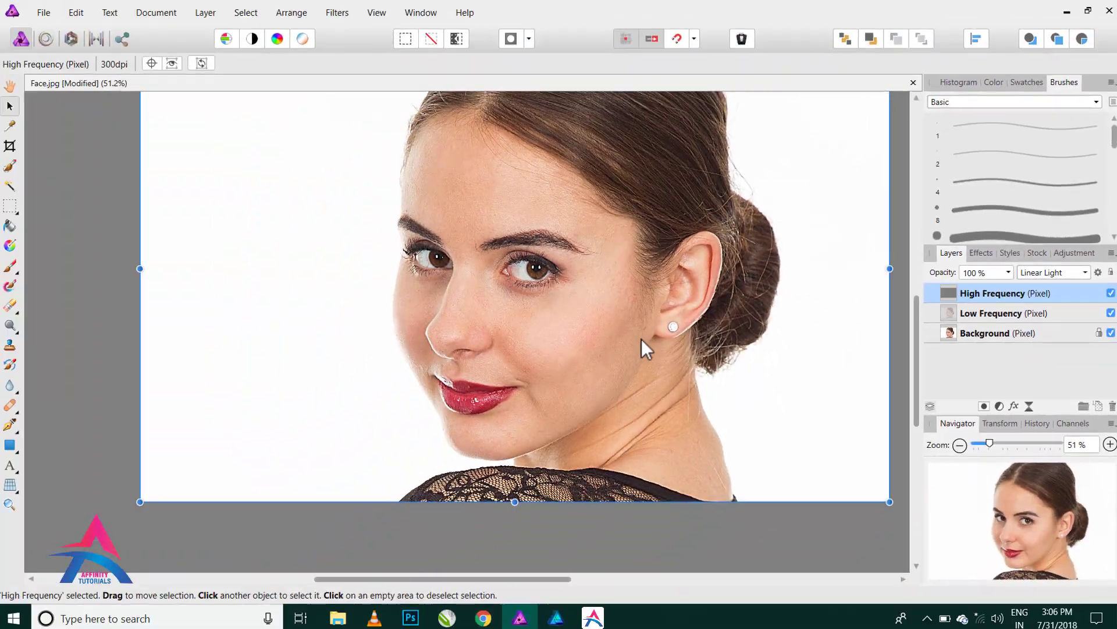
scroll(547, 332, "up", 4)
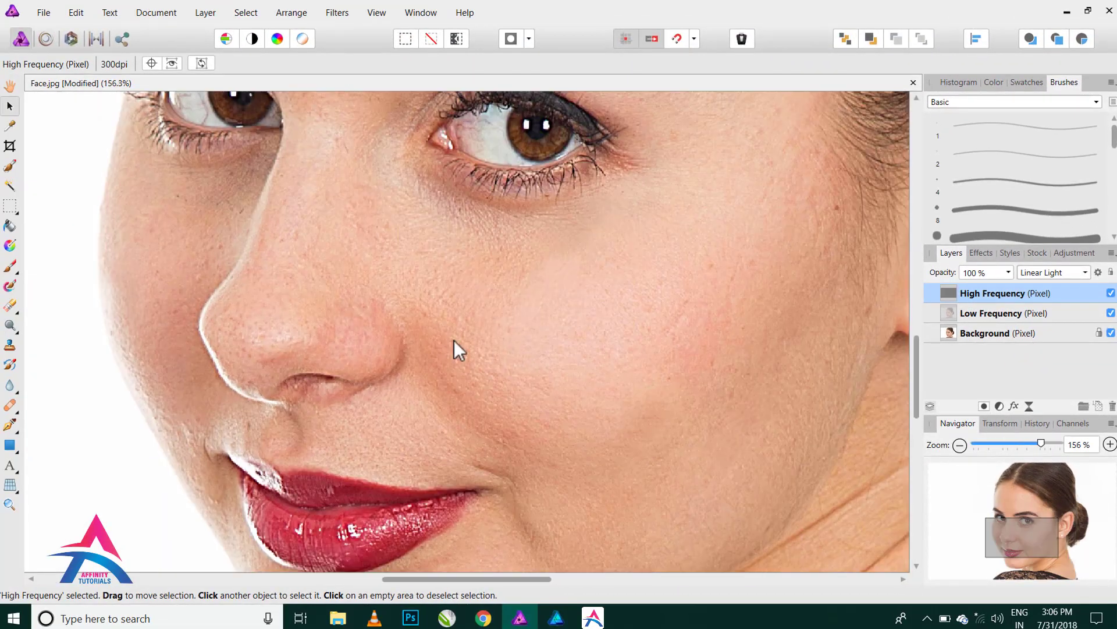
scroll(452, 348, "up", 1)
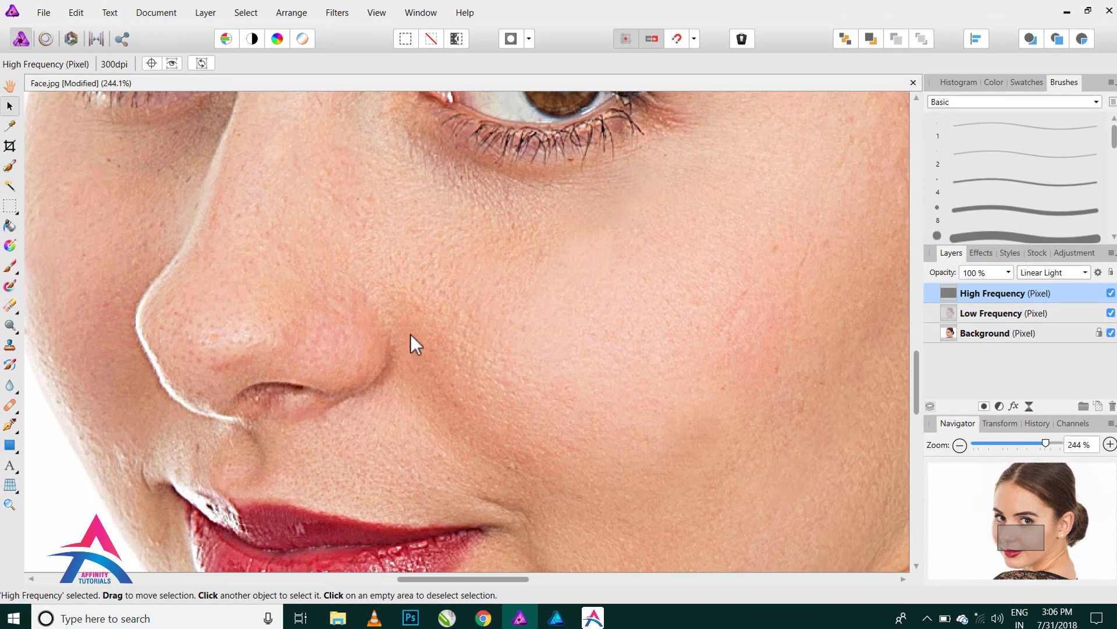
scroll(410, 333, "up", 1)
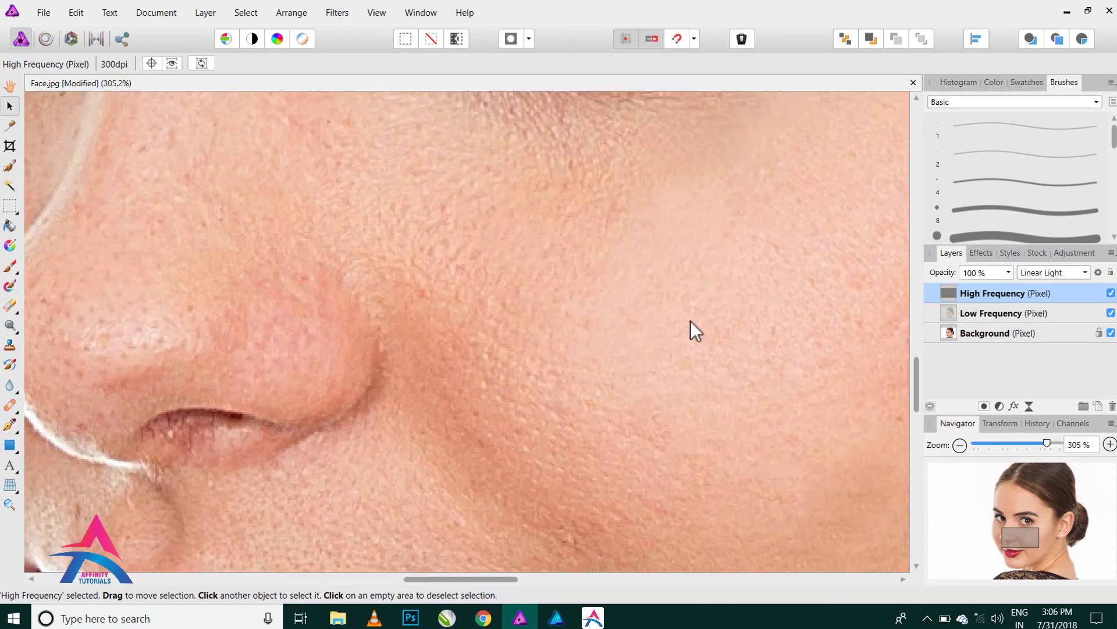
scroll(691, 319, "down", 6)
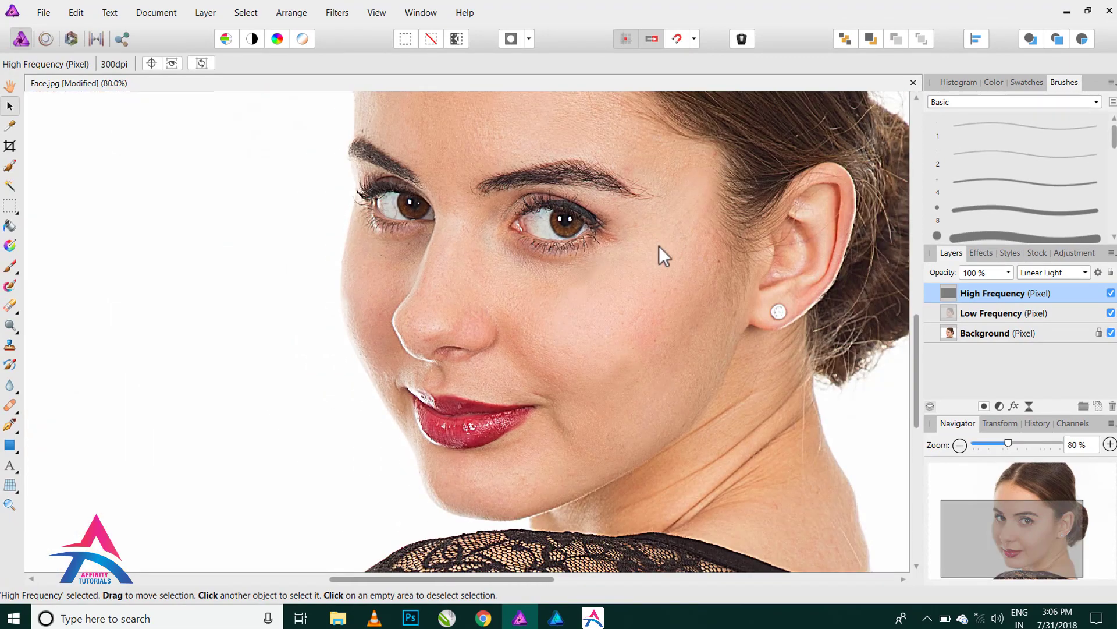
scroll(593, 280, "down", 1)
scroll(466, 334, "right", 2)
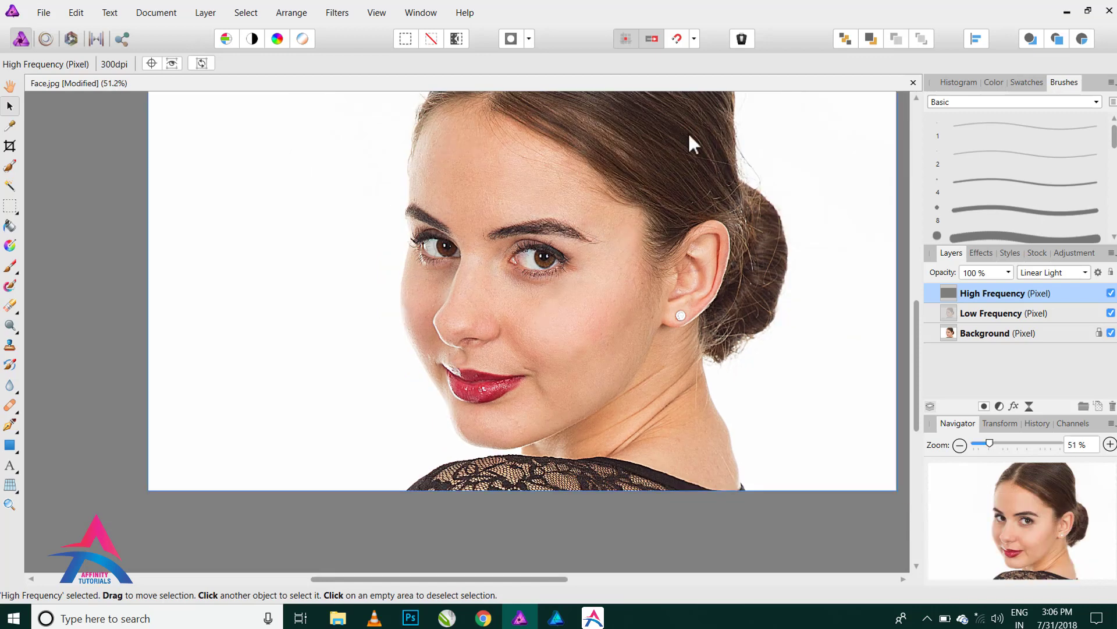
scroll(688, 132, "up", 2)
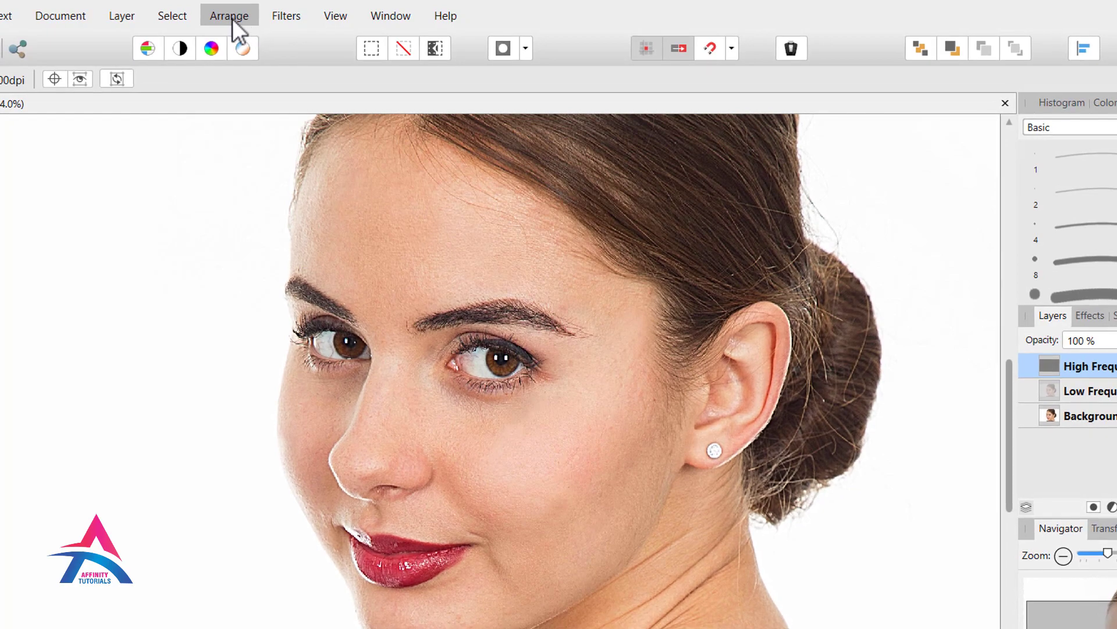
Add a Curves adjustment layer and pull the Master curve slightly below the diagonal at two midtone points to darken the photo.
left_click(137, 15)
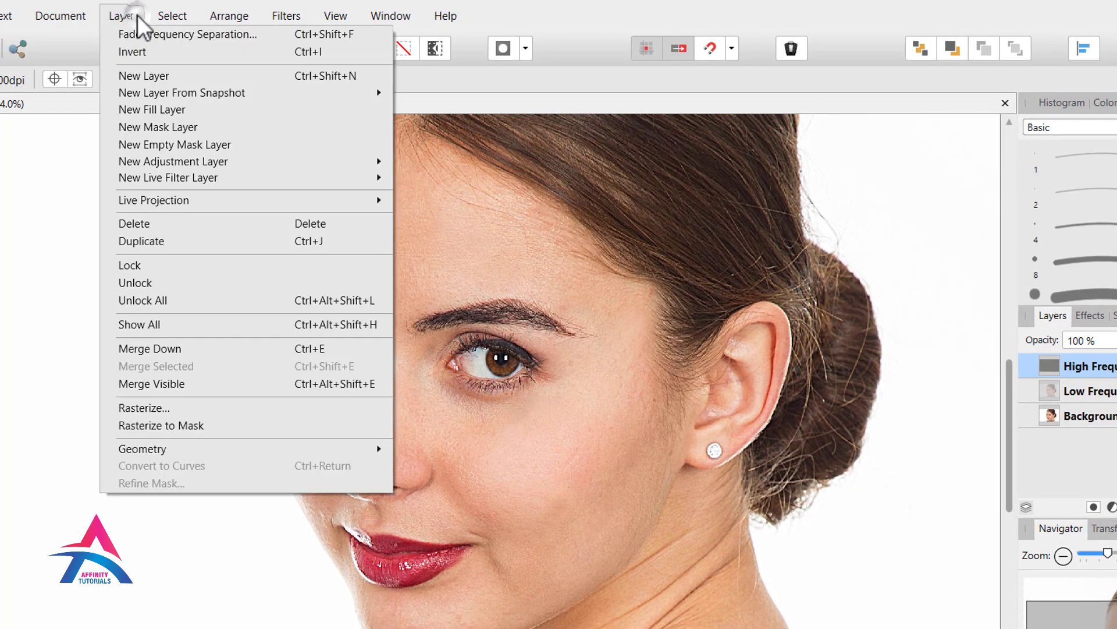
mouse_move(283, 166)
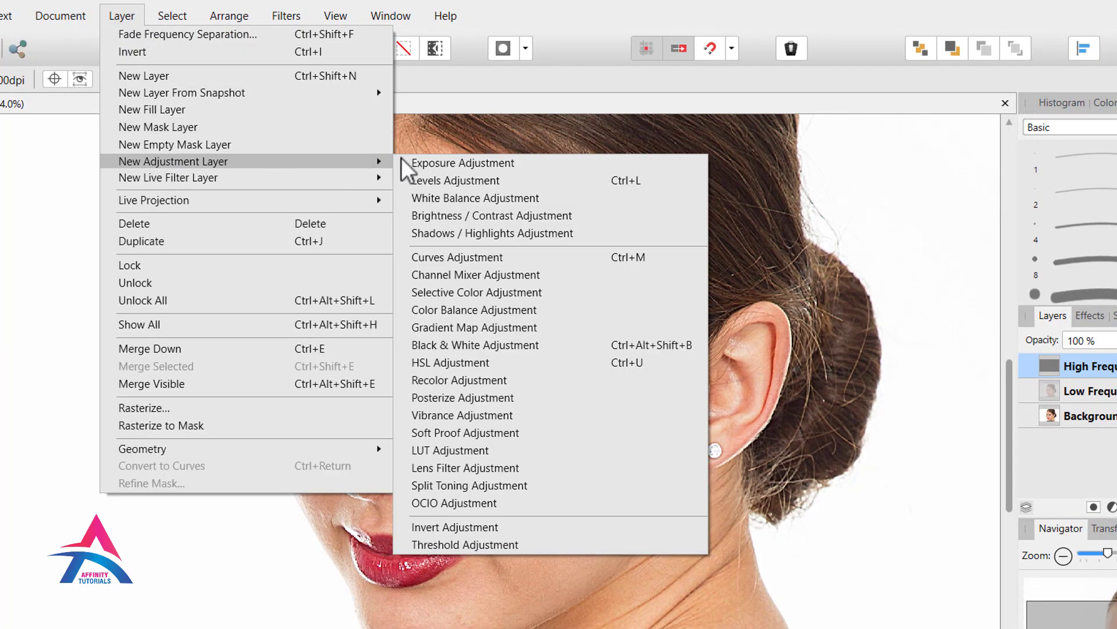
left_click(488, 257)
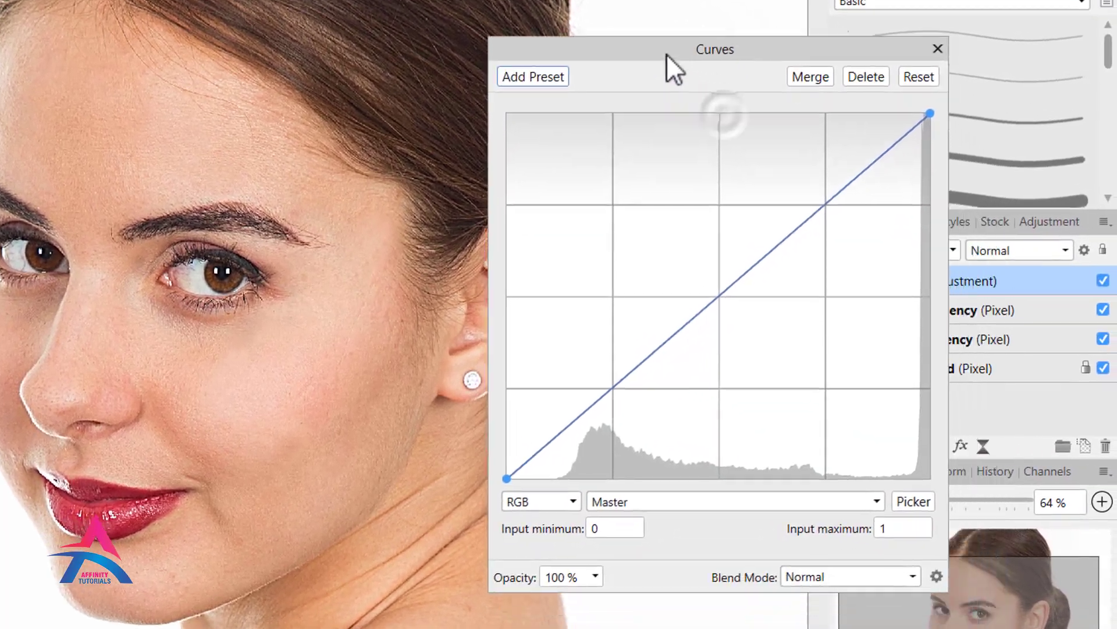
left_click_drag(667, 54, 643, 7)
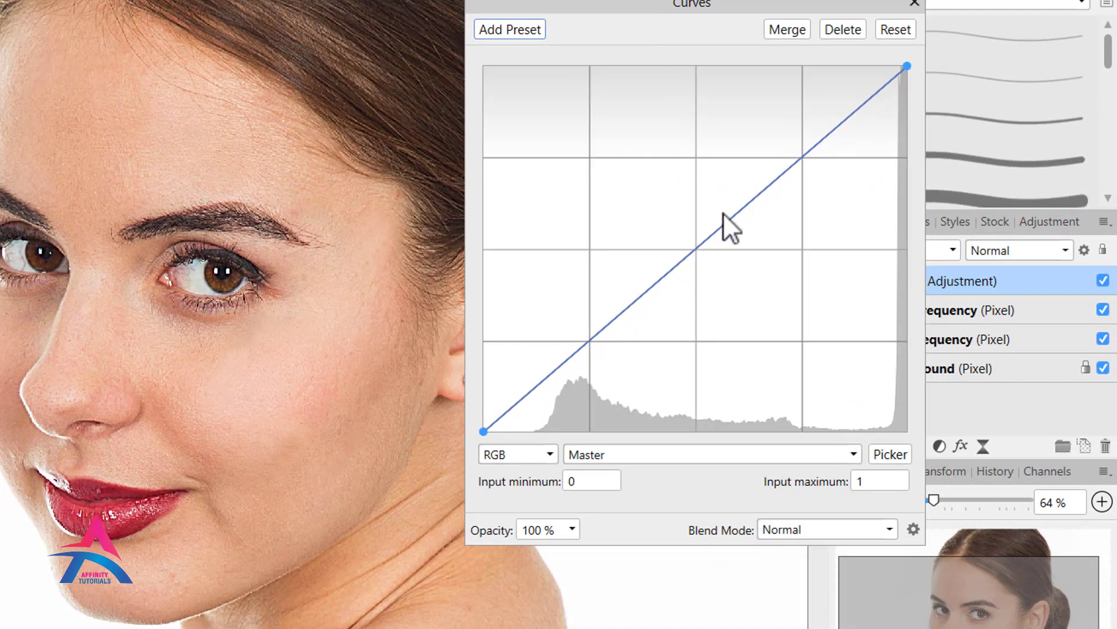
left_click_drag(706, 242, 722, 251)
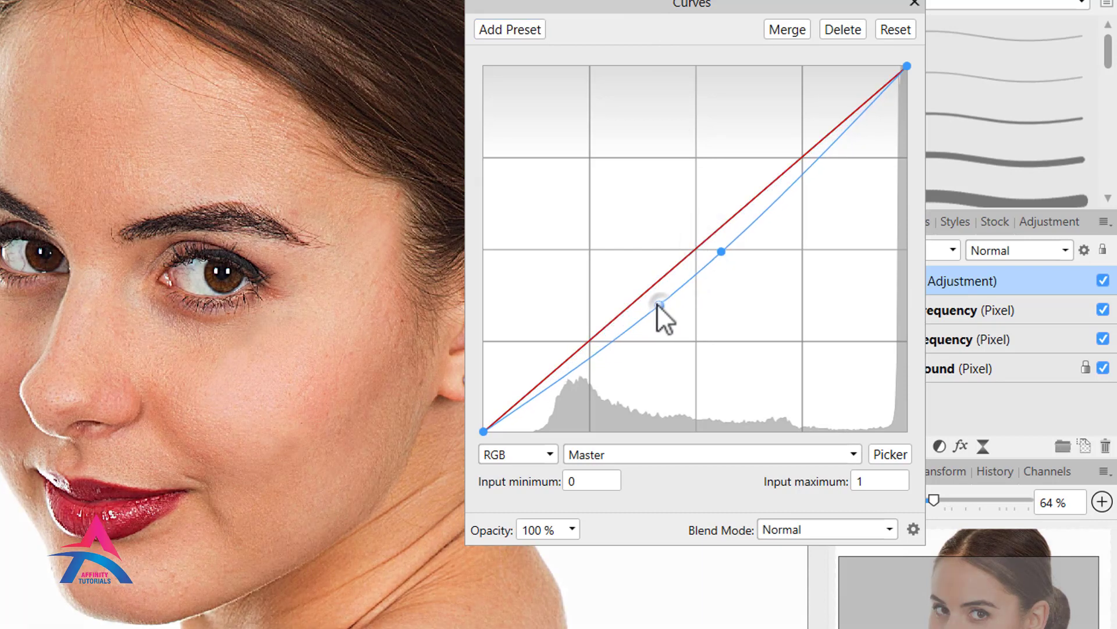
mouse_move(657, 303)
left_mouse_down()
mouse_move(641, 298)
mouse_move(672, 314)
mouse_move(651, 309)
left_mouse_up()
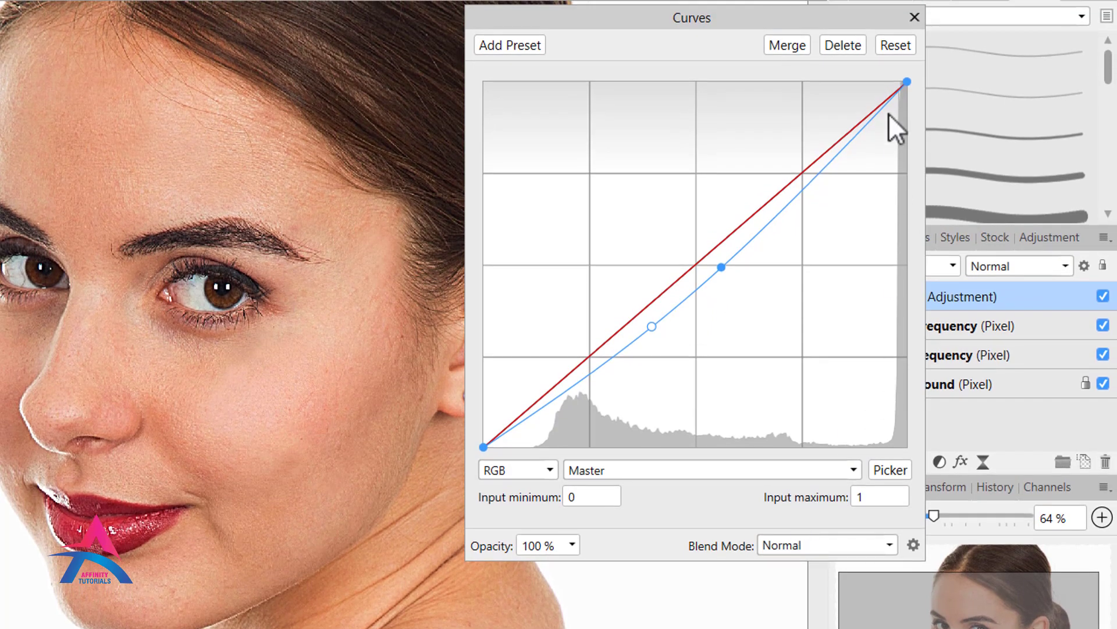
left_click(924, 18)
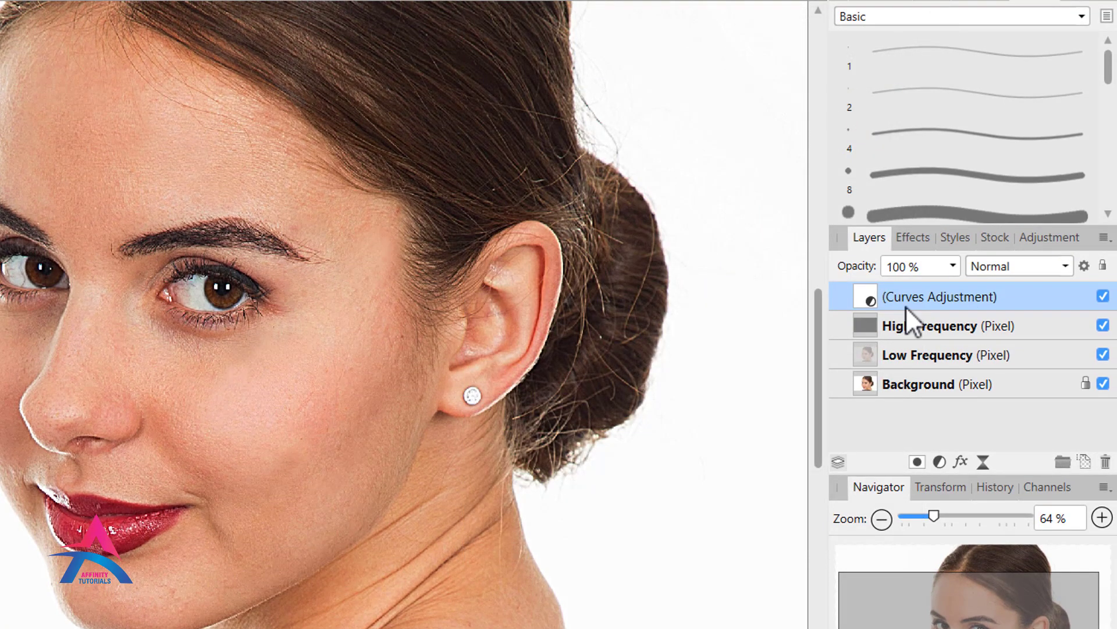
Move the Curves adjustment layer between the High Frequency and Low Frequency layers.
left_click_drag(888, 299, 886, 350)
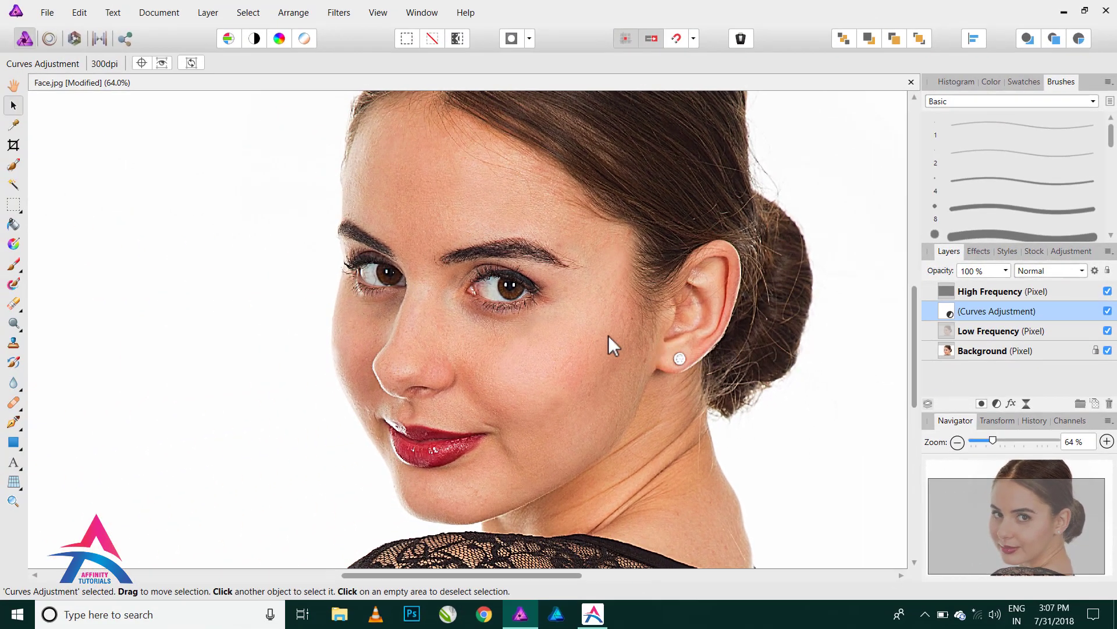
scroll(507, 328, "down", 2)
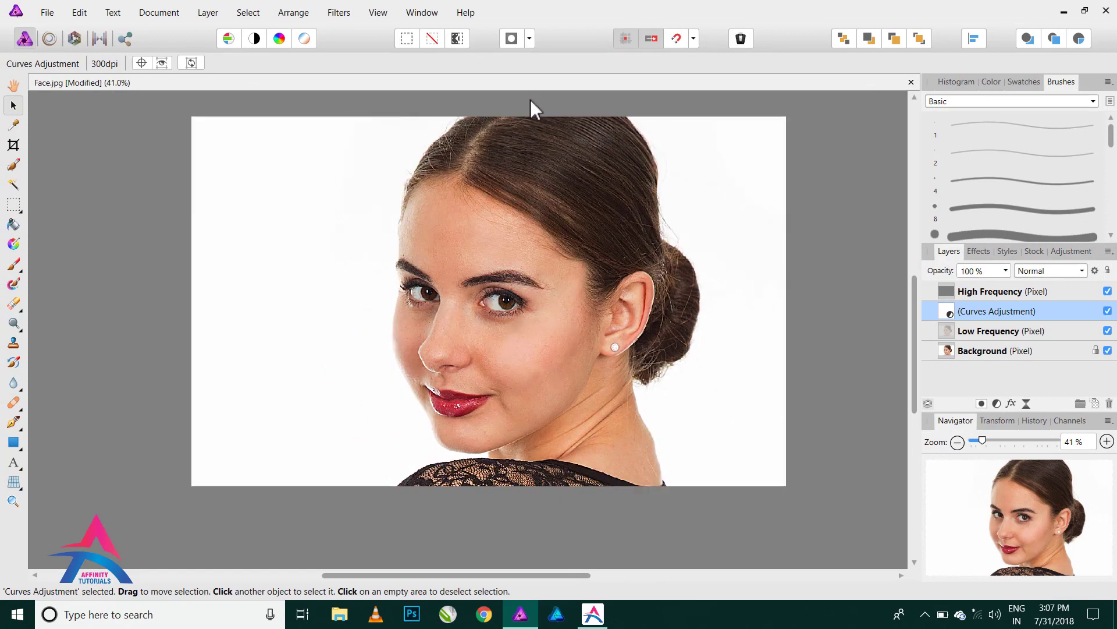
scroll(531, 105, "up", 1)
scroll(511, 441, "up", 5)
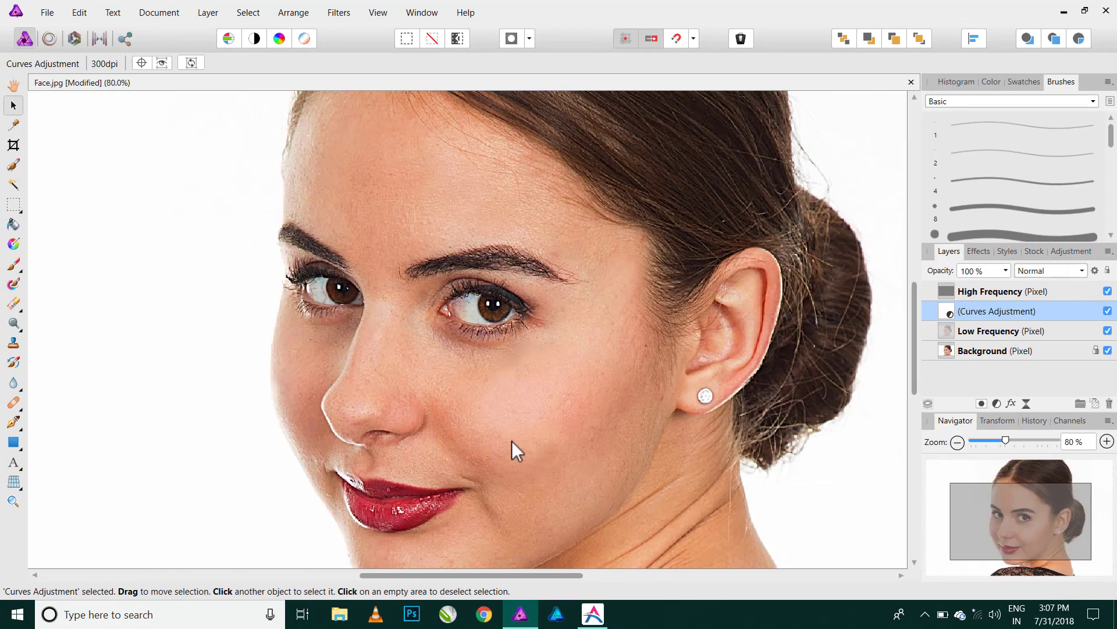
scroll(509, 418, "up", 2)
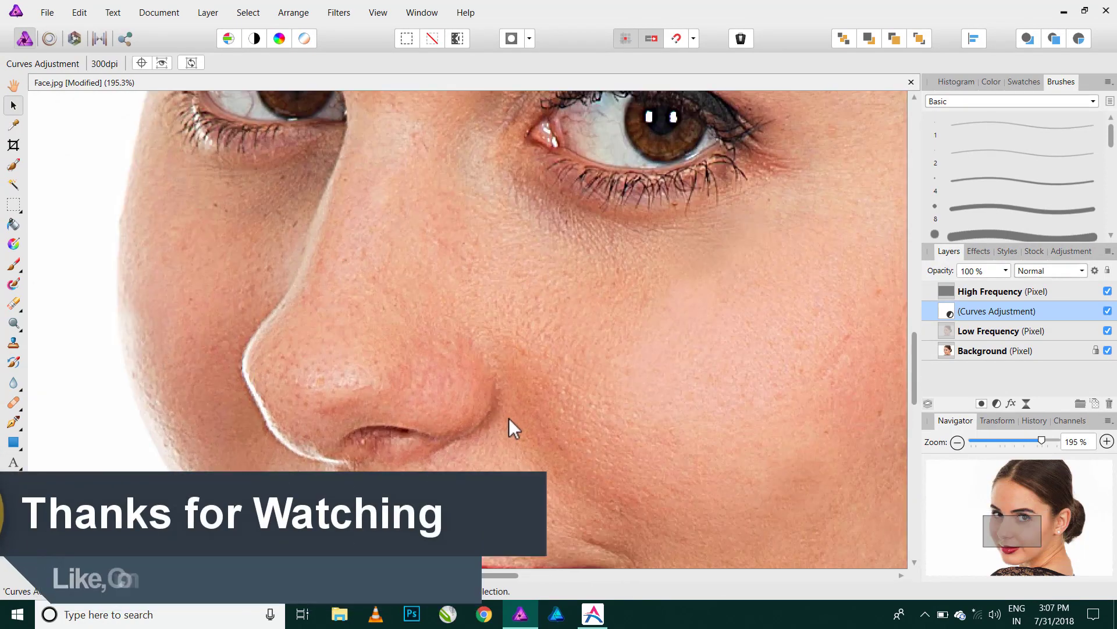
scroll(504, 401, "down", 6)
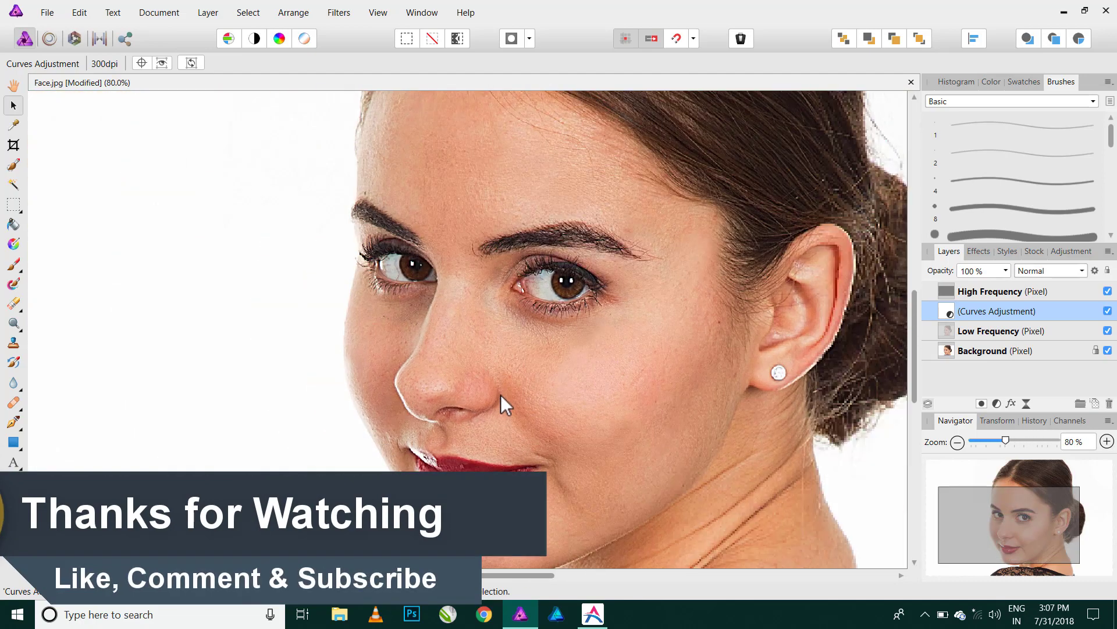